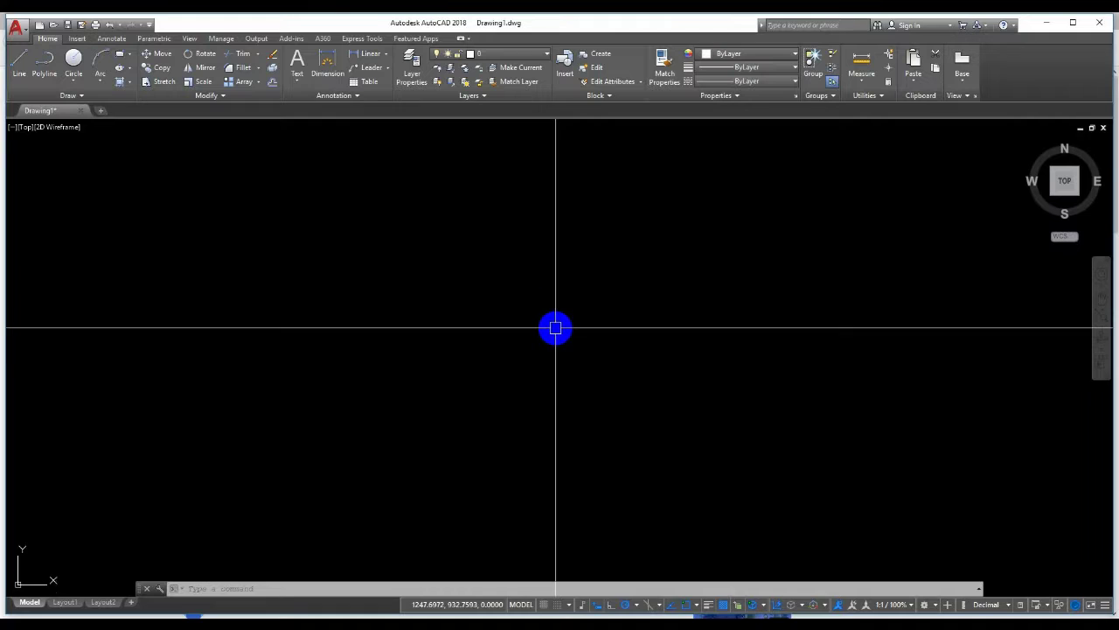
Draw one LINE from a lower-left point to an upper-right point, then zoom to frame it
text(L)
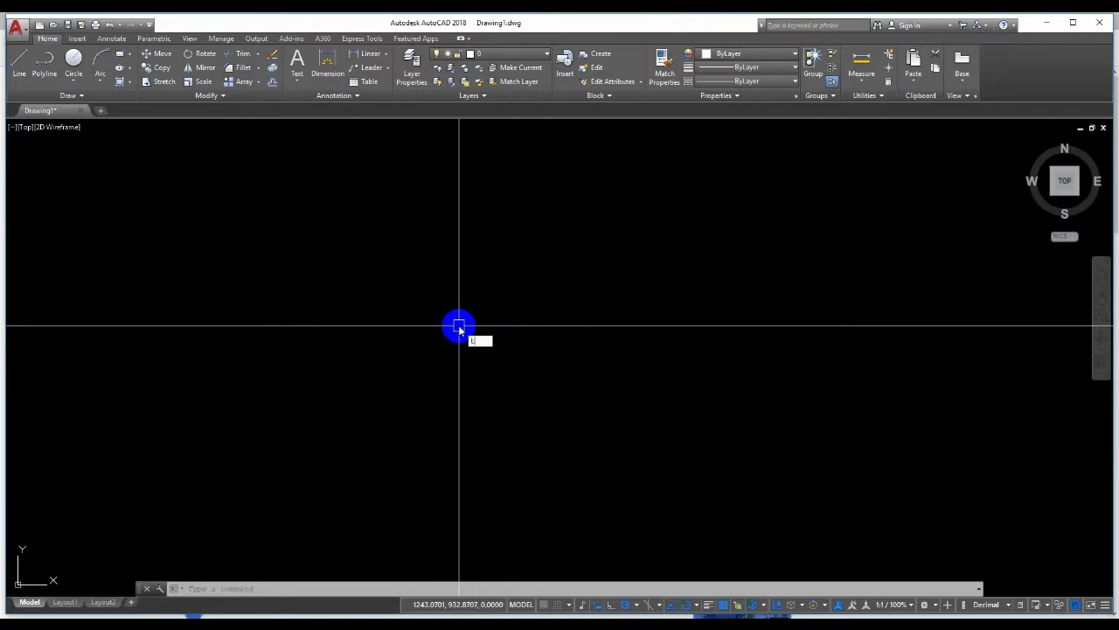
key(Return)
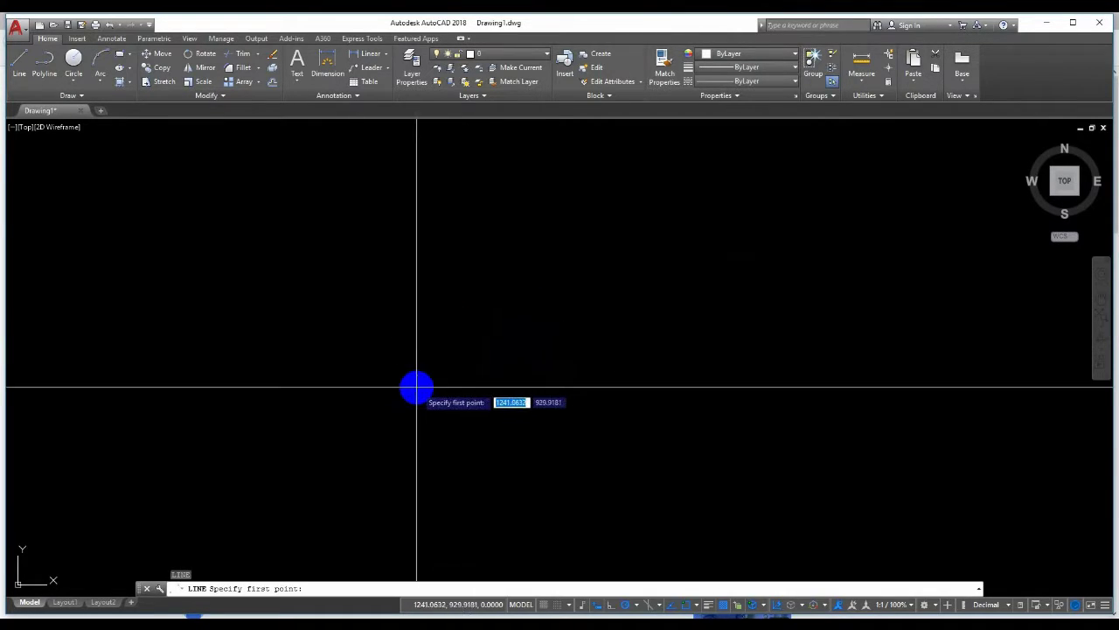
click(382, 403)
click(714, 258)
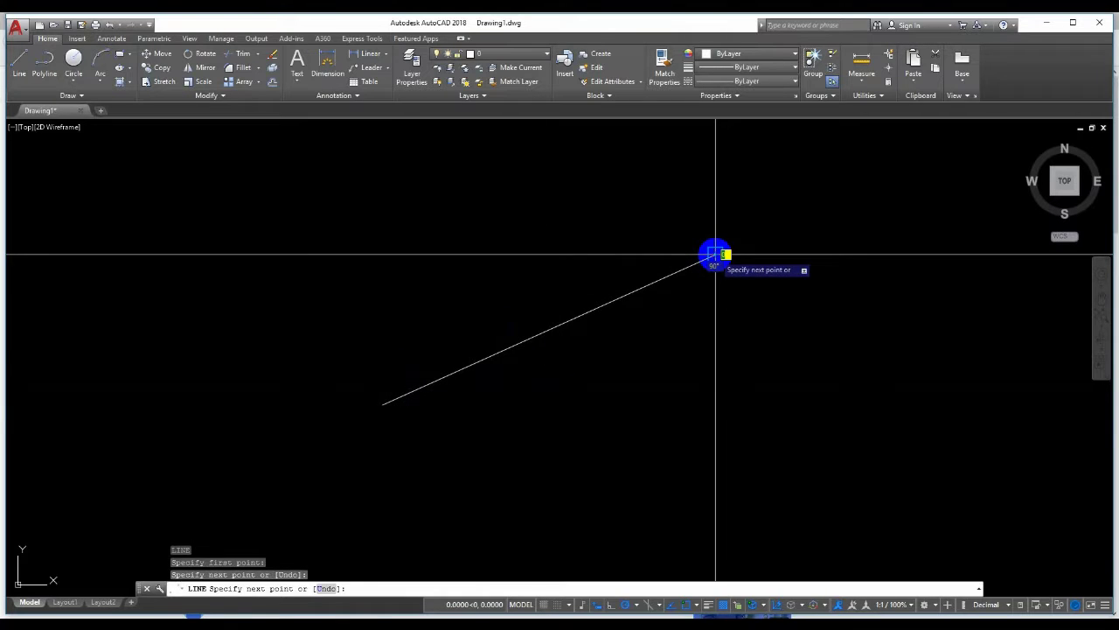
key(Return)
scroll(598, 263, up, 2)
scroll(598, 264, down, 3)
scroll(602, 302, up, 3)
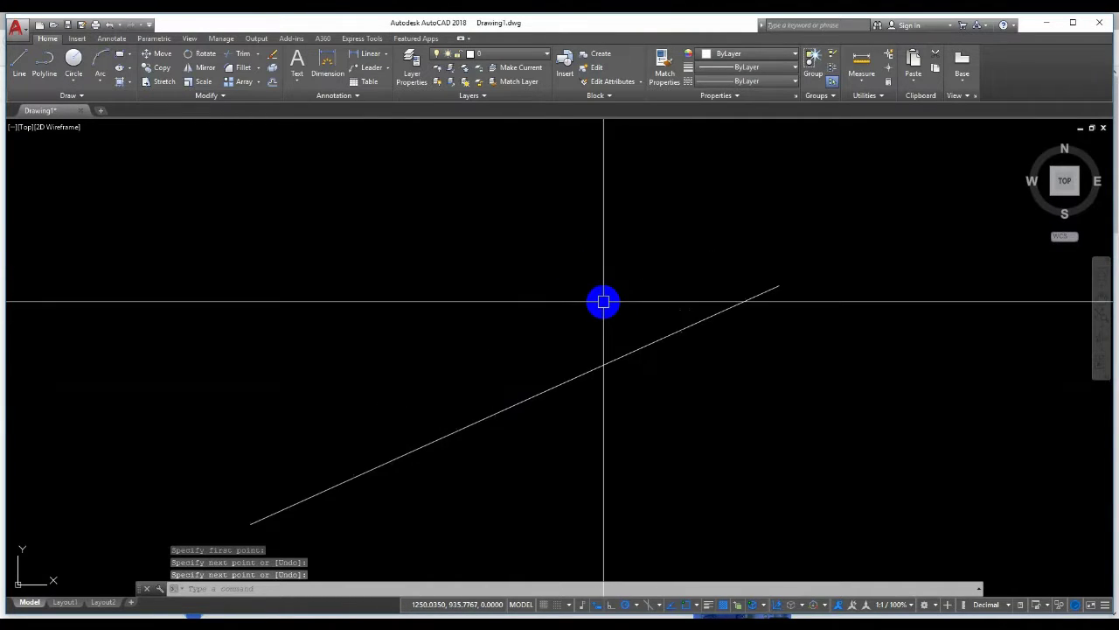
scroll(604, 307, down, 3)
middle_drag(605, 307, 568, 295)
scroll(568, 295, up, 3)
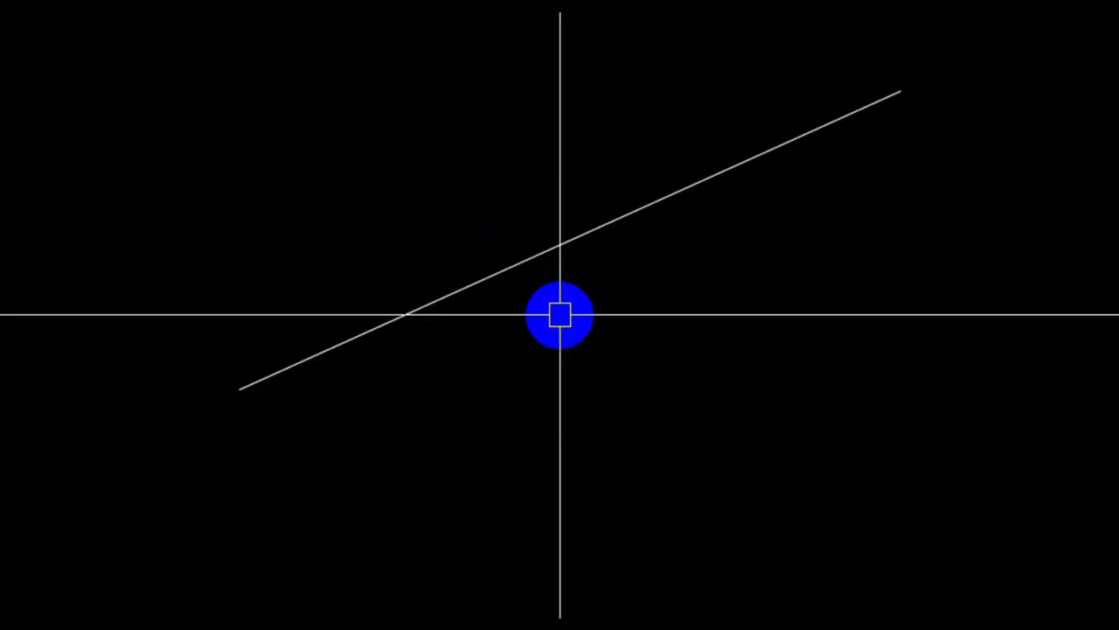
Set a UCS with origin at the line's midpoint and X-axis along the line at 24°
text(US)
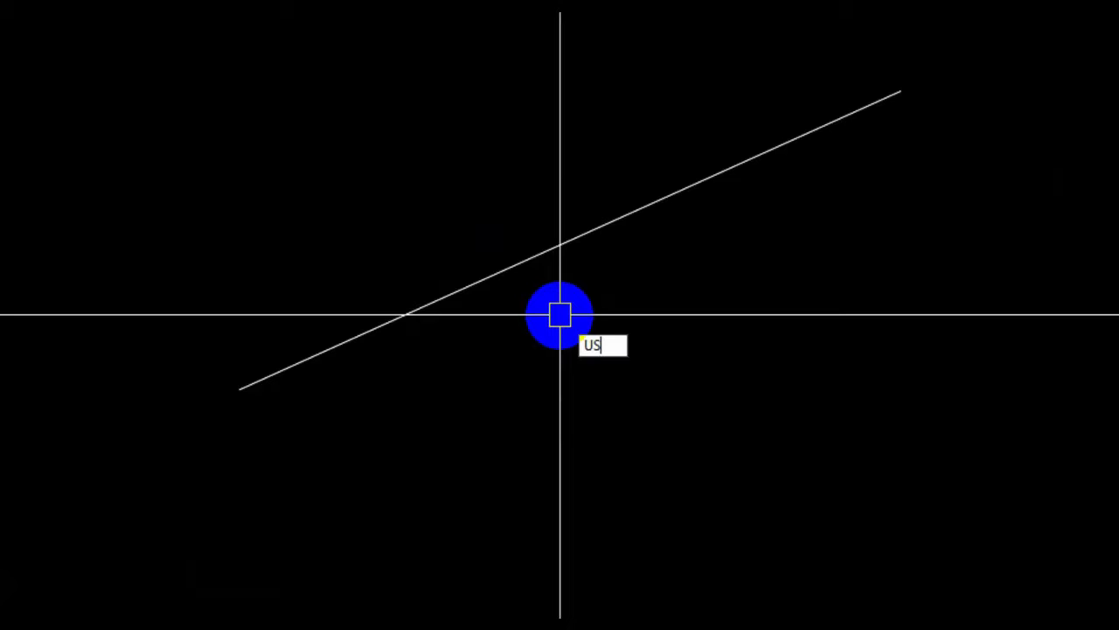
text(C)
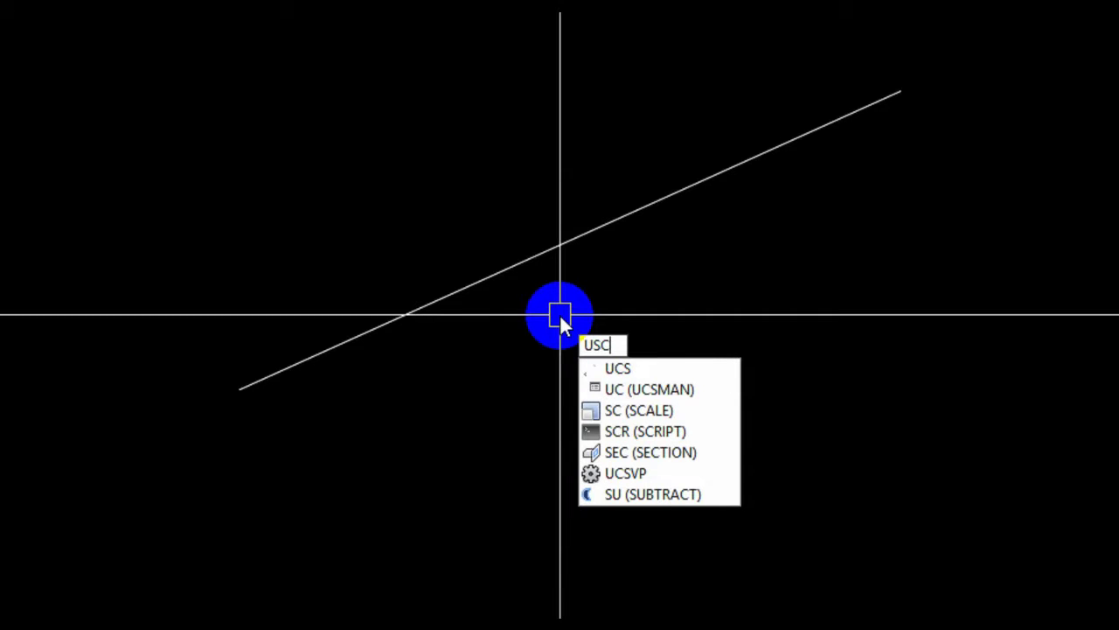
key(BackSpace)
key(BackSpace)
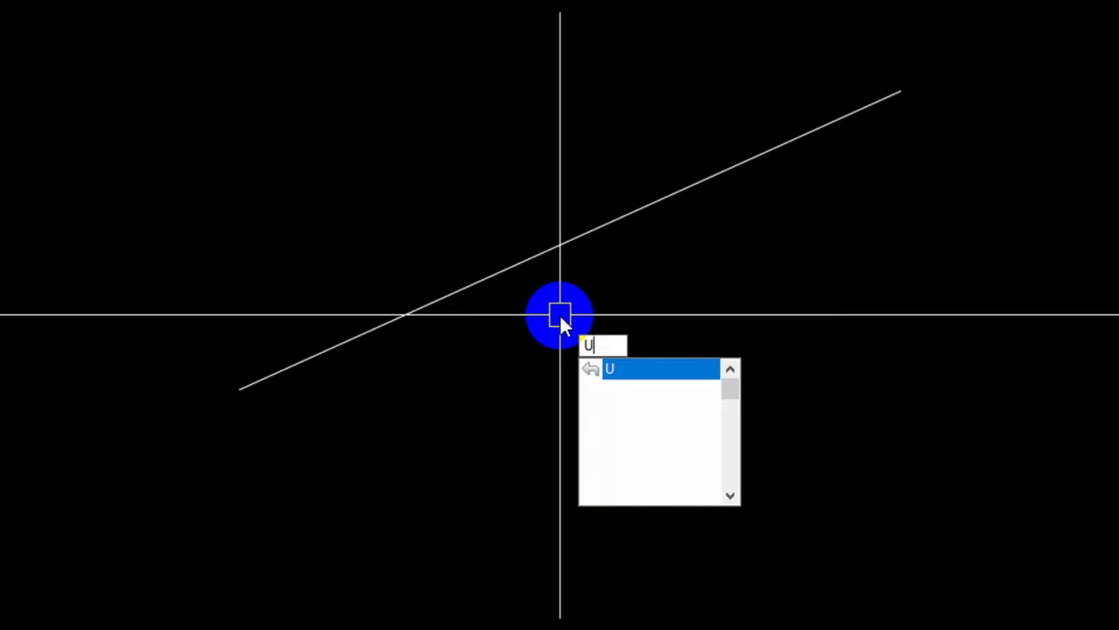
text(CS)
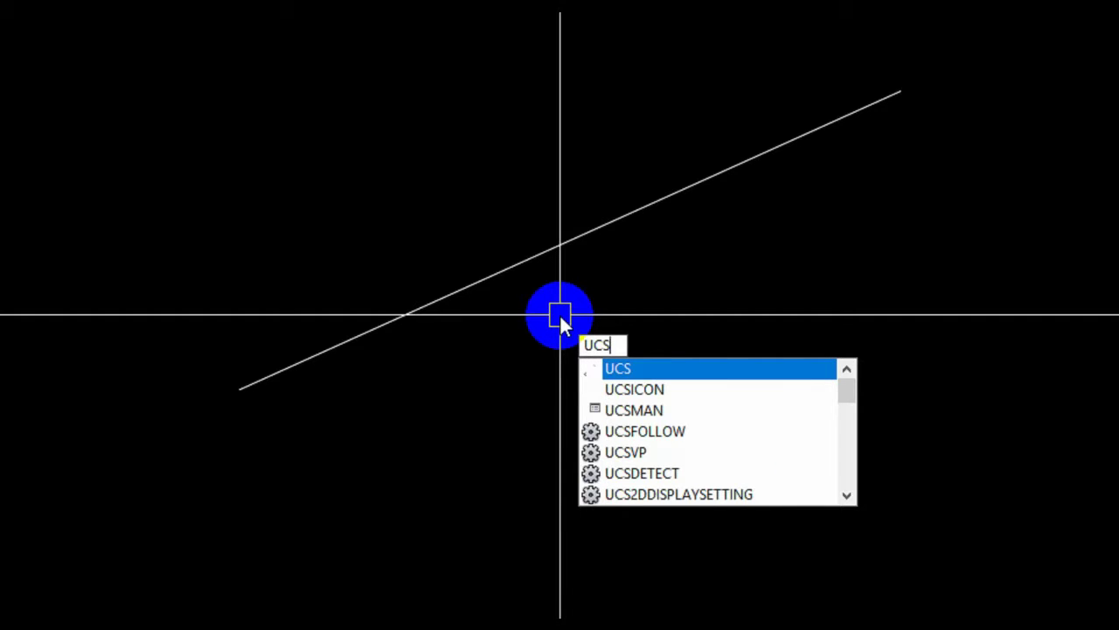
key(Return)
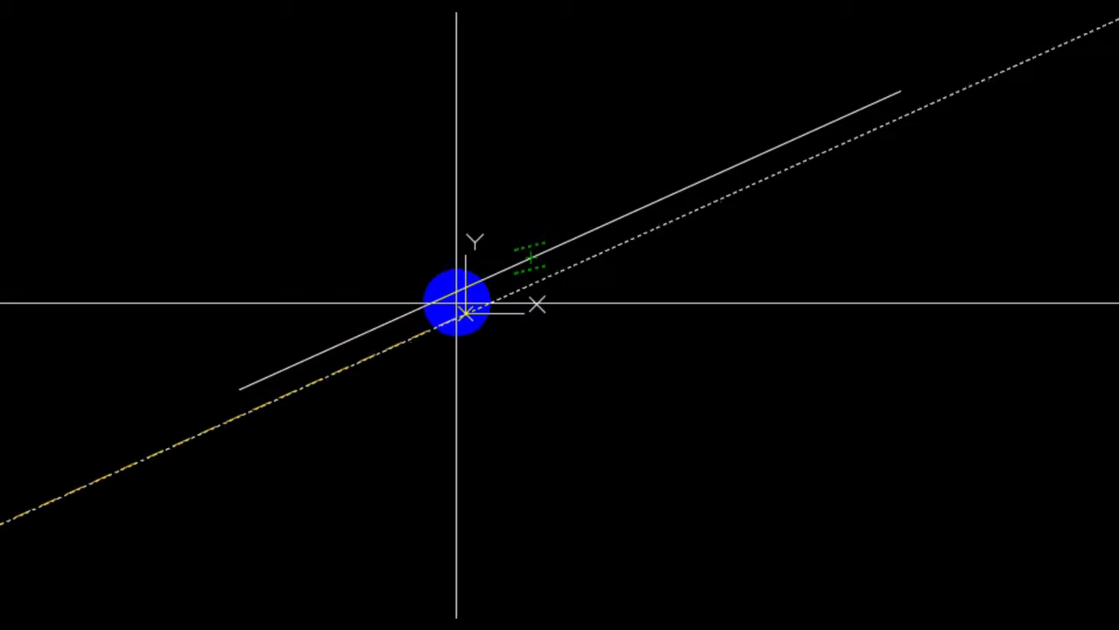
click(570, 239)
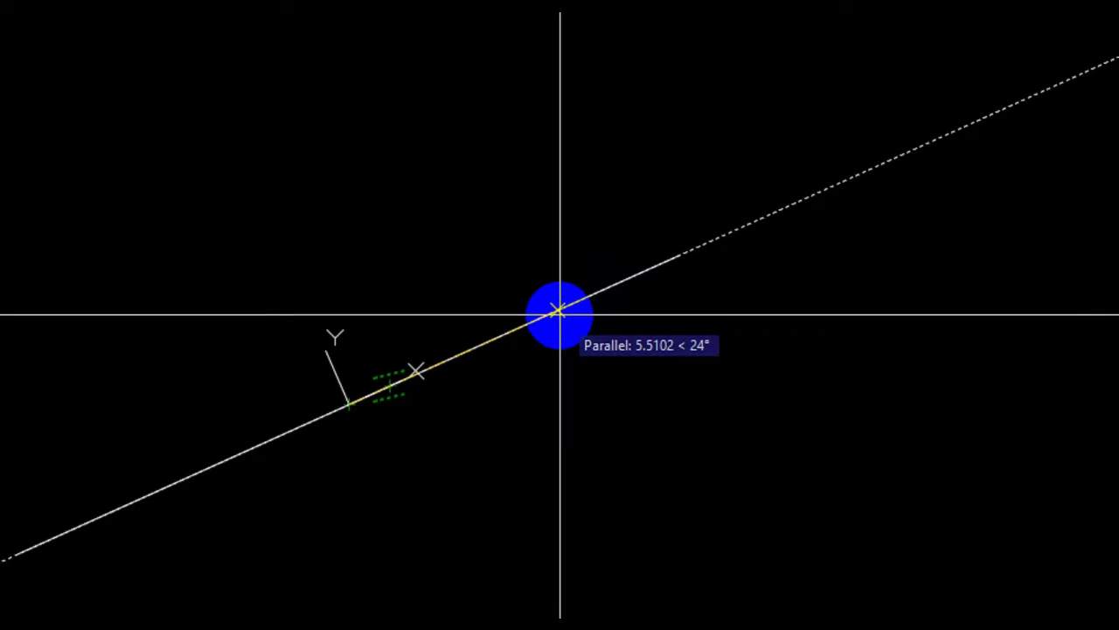
click(560, 312)
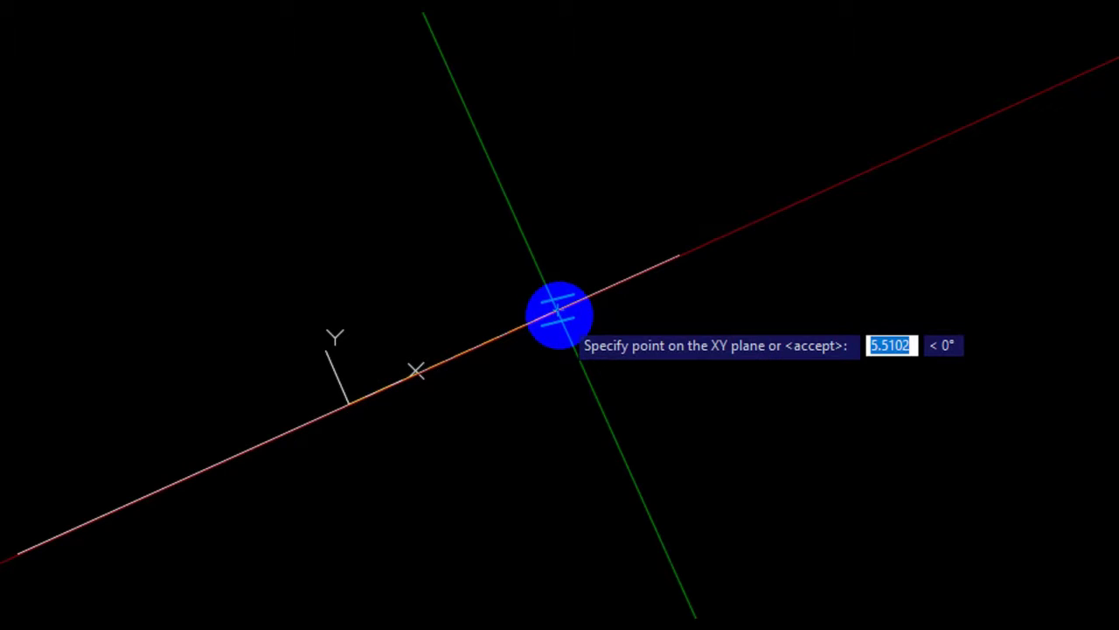
key(Return)
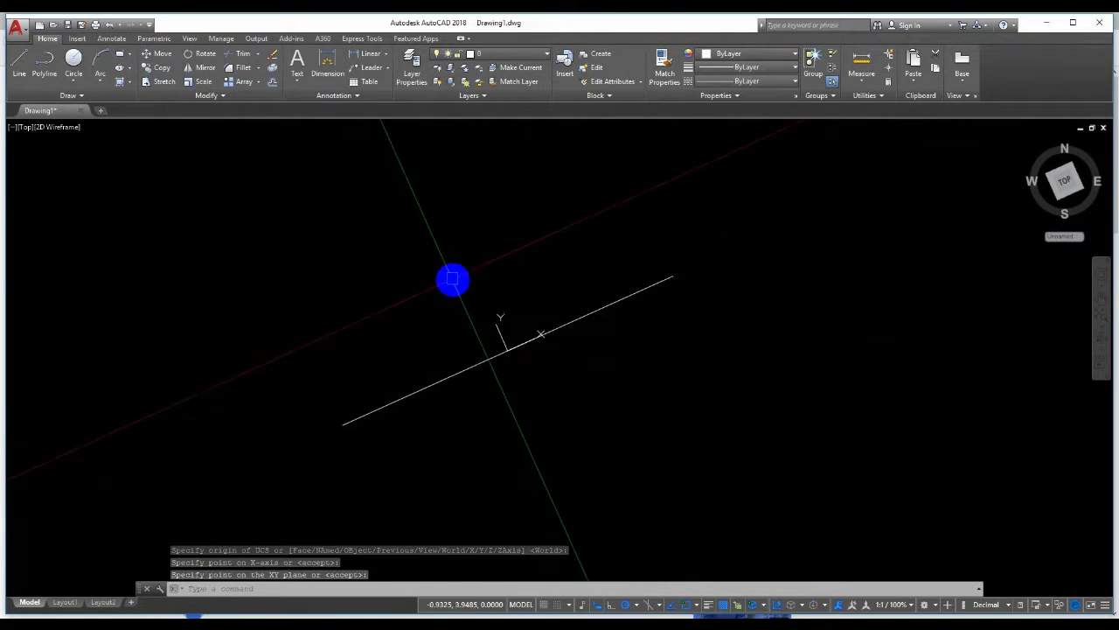
click(580, 388)
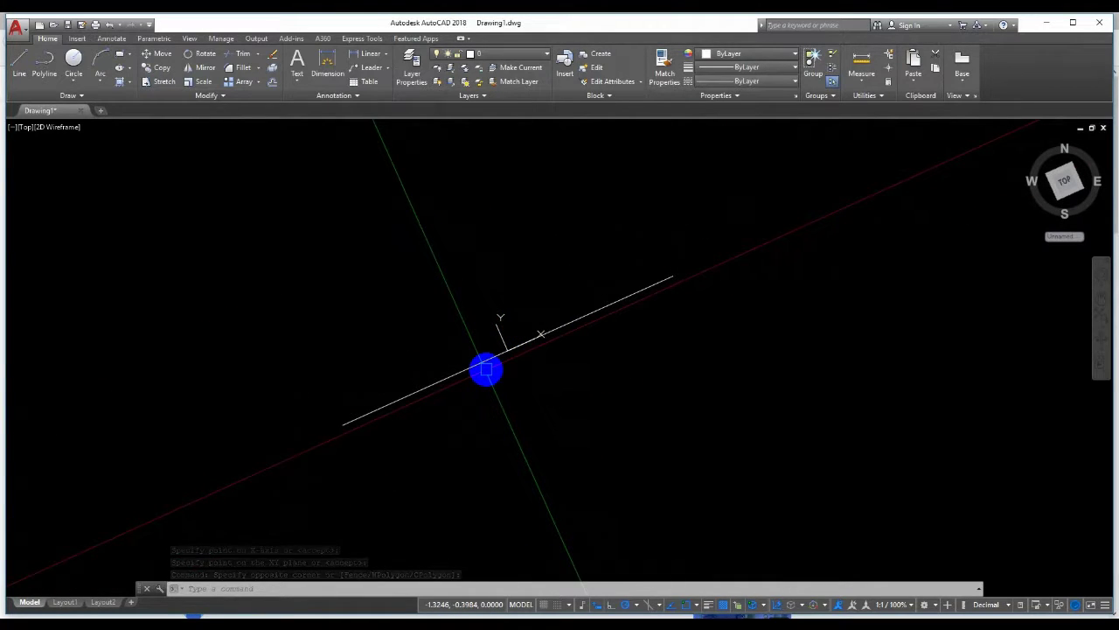
Draw a short line from the new UCS origin at 90° to the inclined line
text(l)
key(Return)
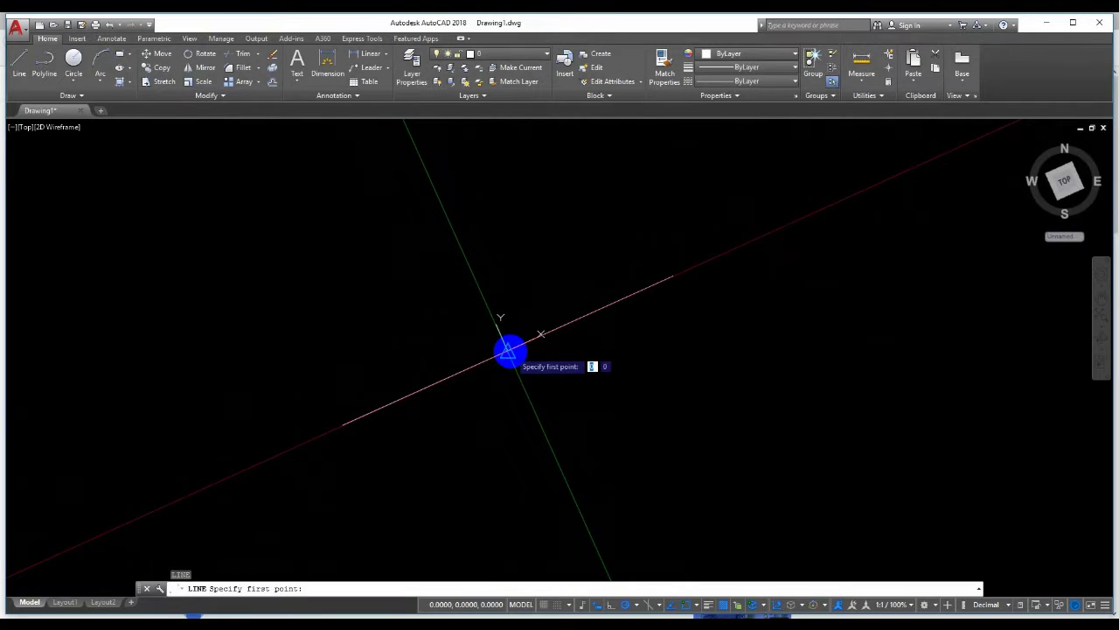
click(467, 368)
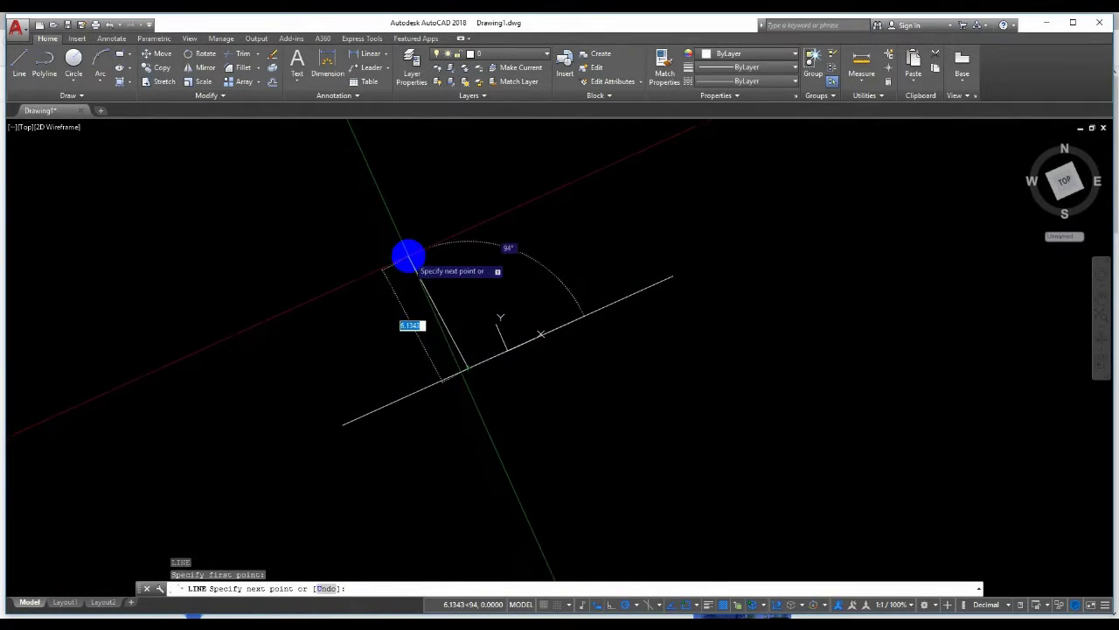
text(9)
key(Escape)
key(Tab)
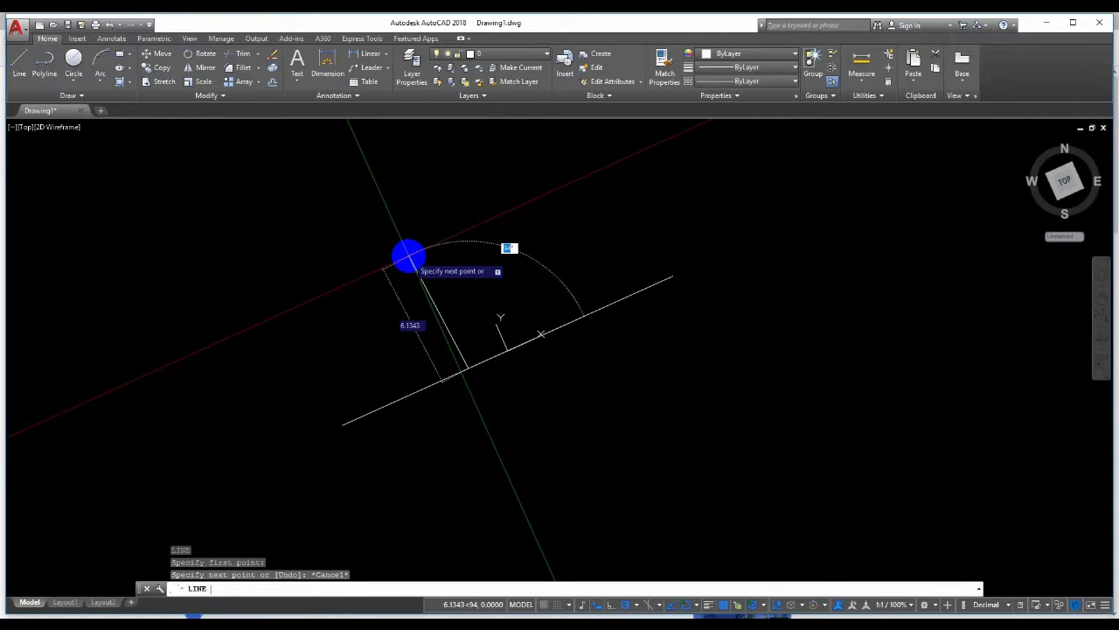
text(0)
key(Return)
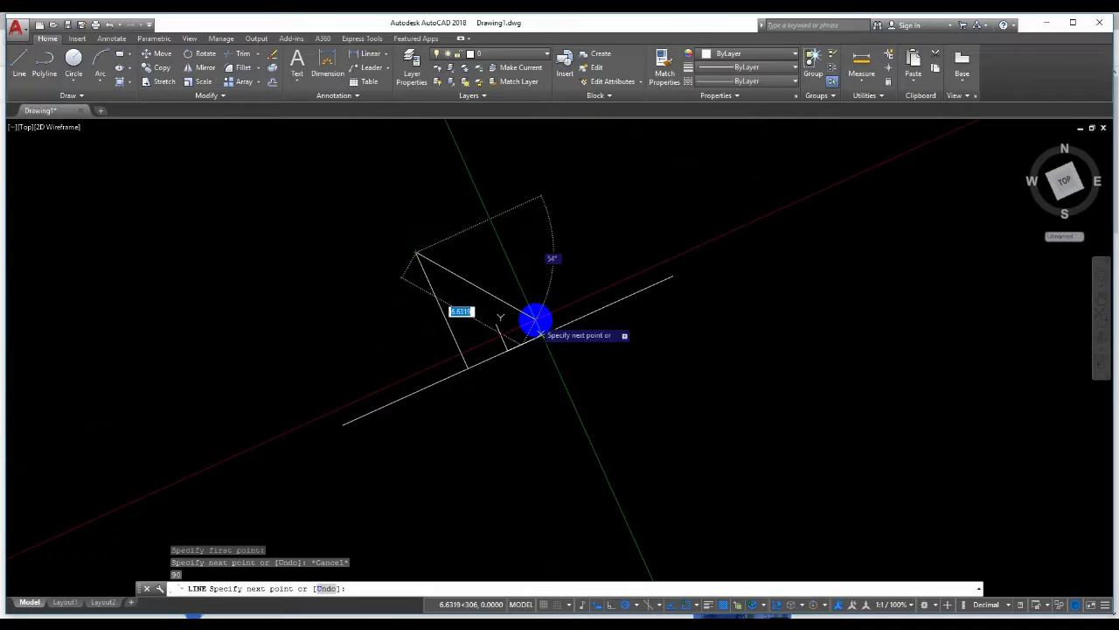
key(Return)
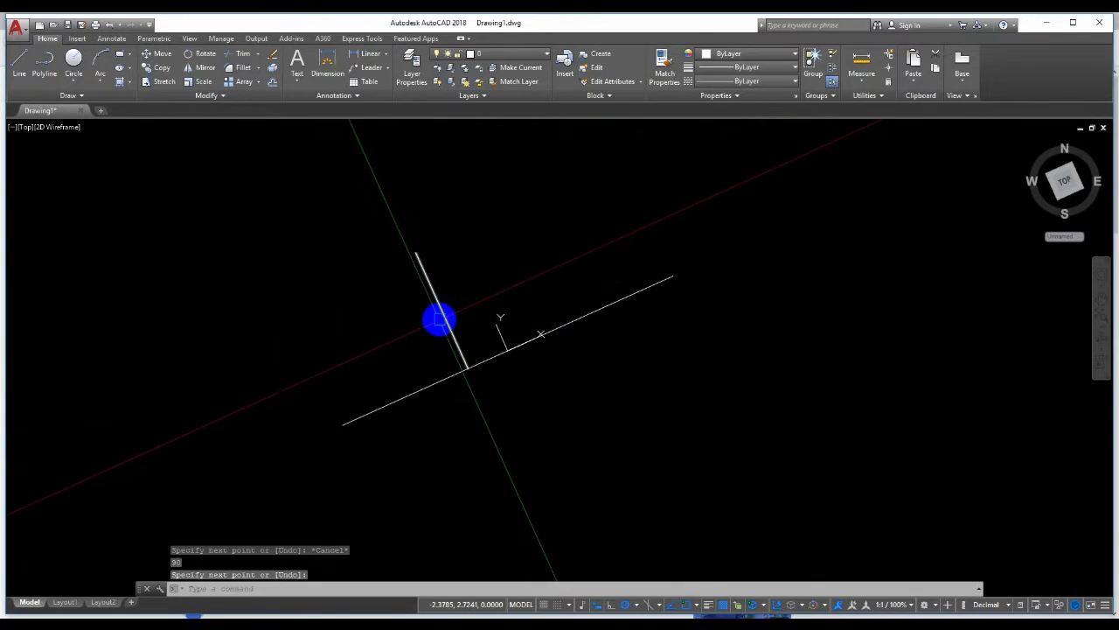
right_click(439, 320)
click(459, 337)
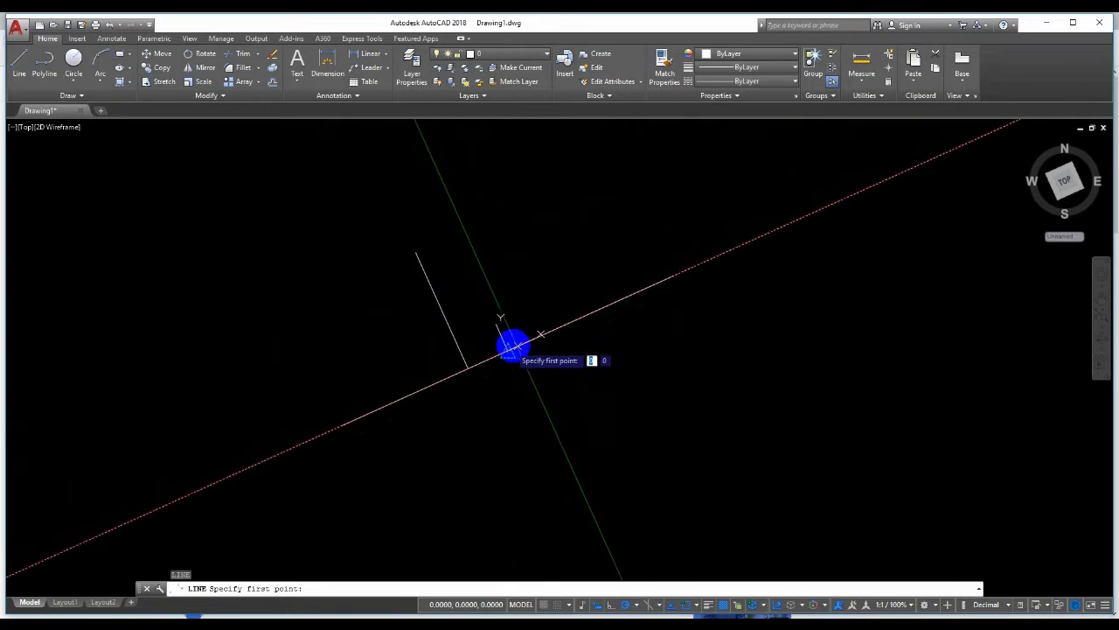
Draw a short line from the inclined line's midpoint using a 30 entry
click(570, 324)
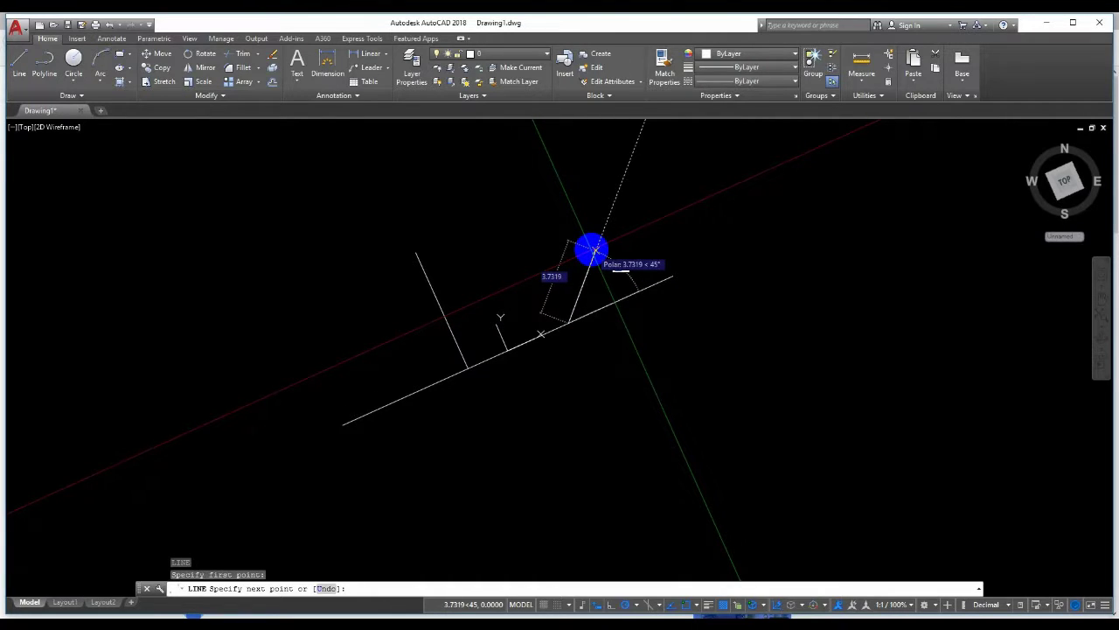
text(30)
key(Return)
key(Return)
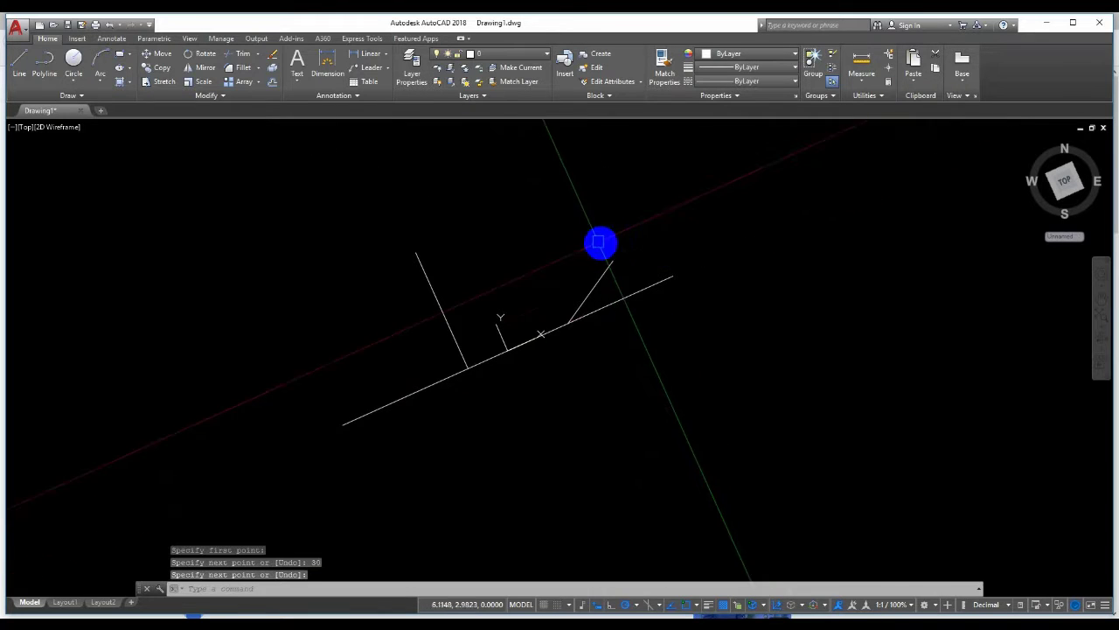
click(581, 303)
key(Escape)
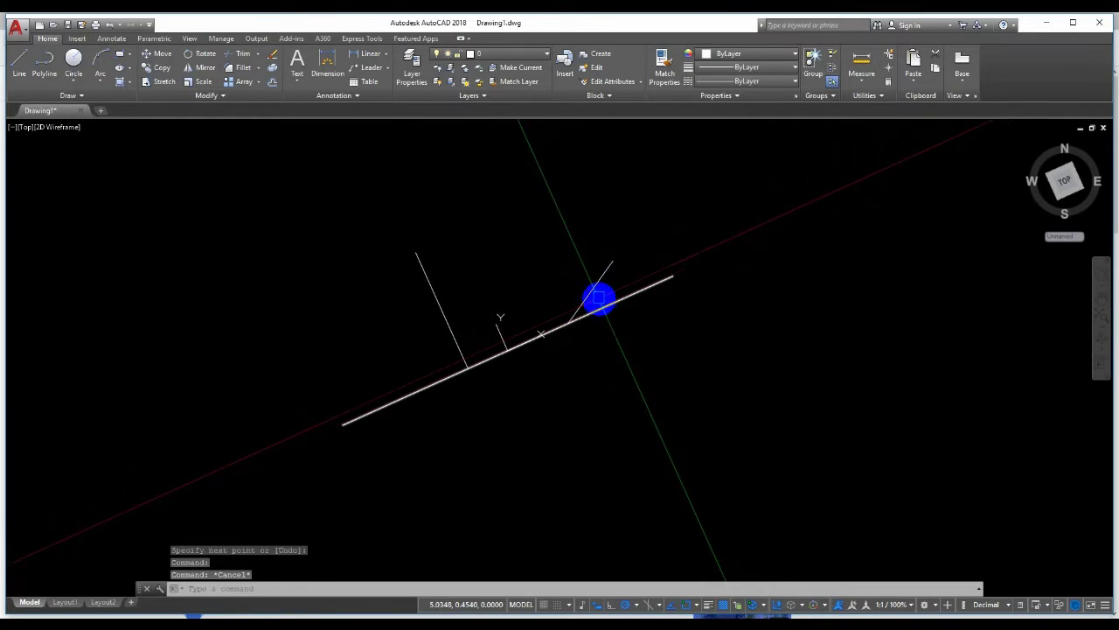
click(599, 299)
scroll(600, 296, up, 5)
Select the short angled line and the inclined line, and pan the view slightly
click(555, 222)
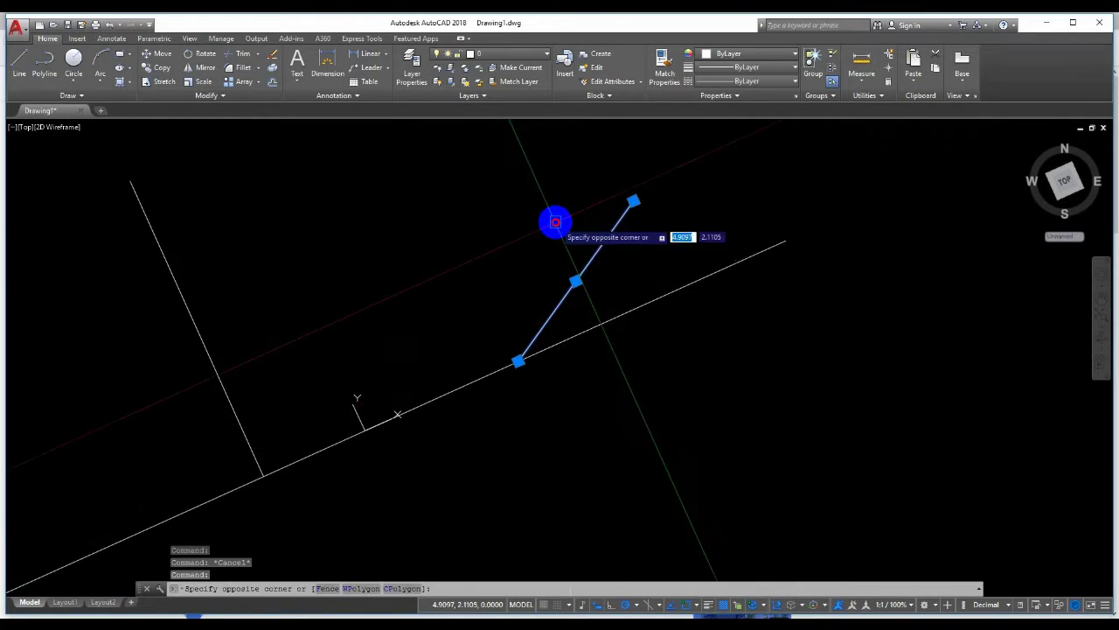
click(556, 222)
click(669, 338)
click(536, 243)
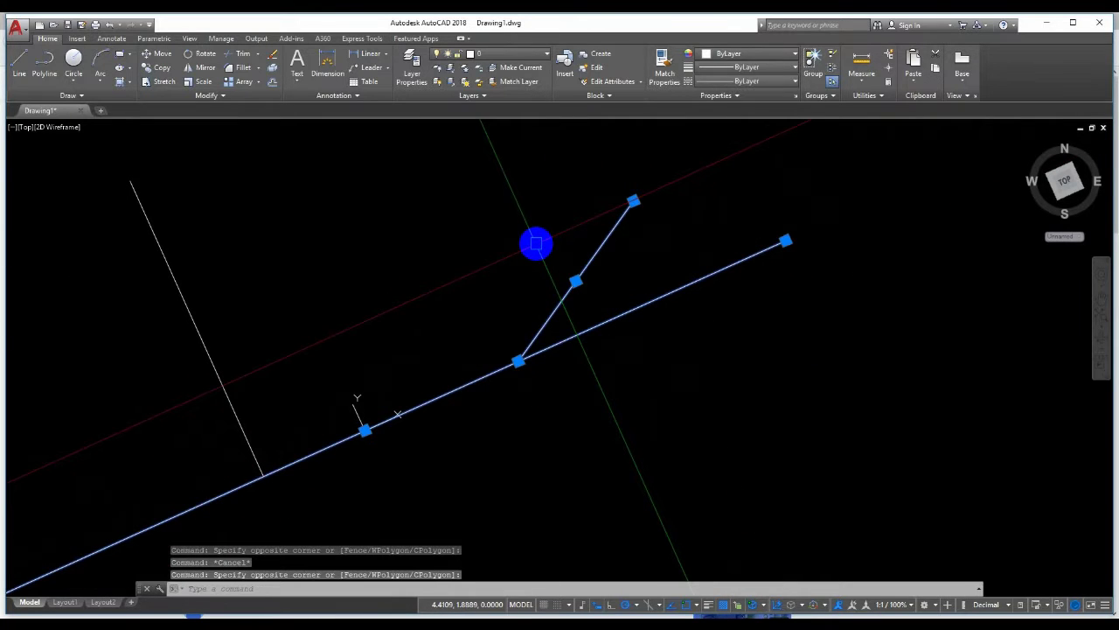
key(Escape)
click(603, 243)
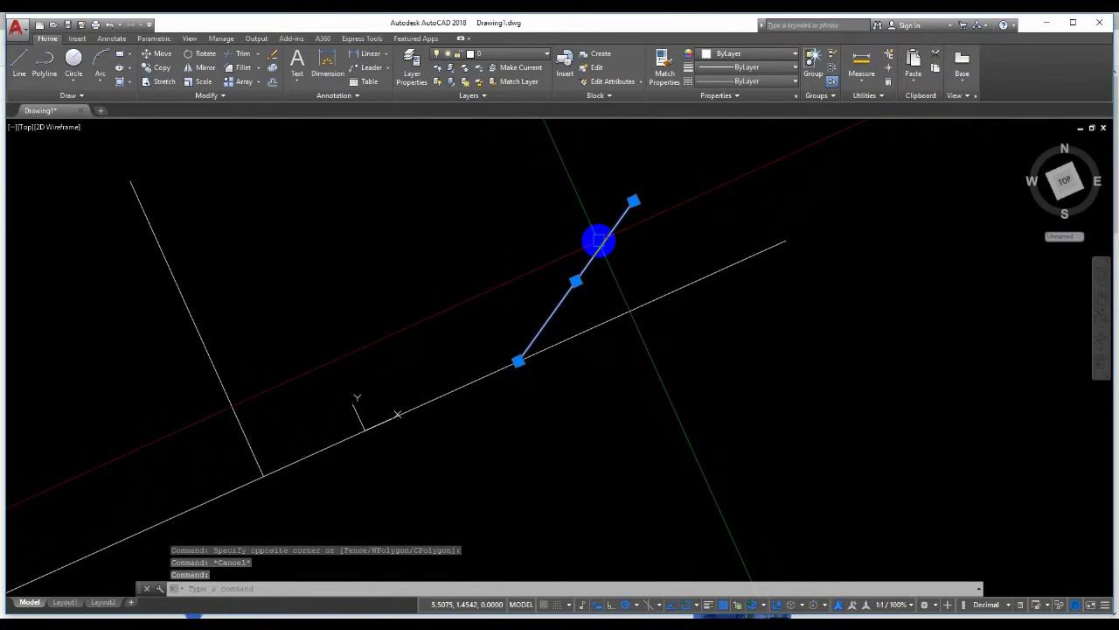
scroll(601, 246, down, 2)
middle_drag(602, 248, 600, 271)
scroll(603, 273, up, 2)
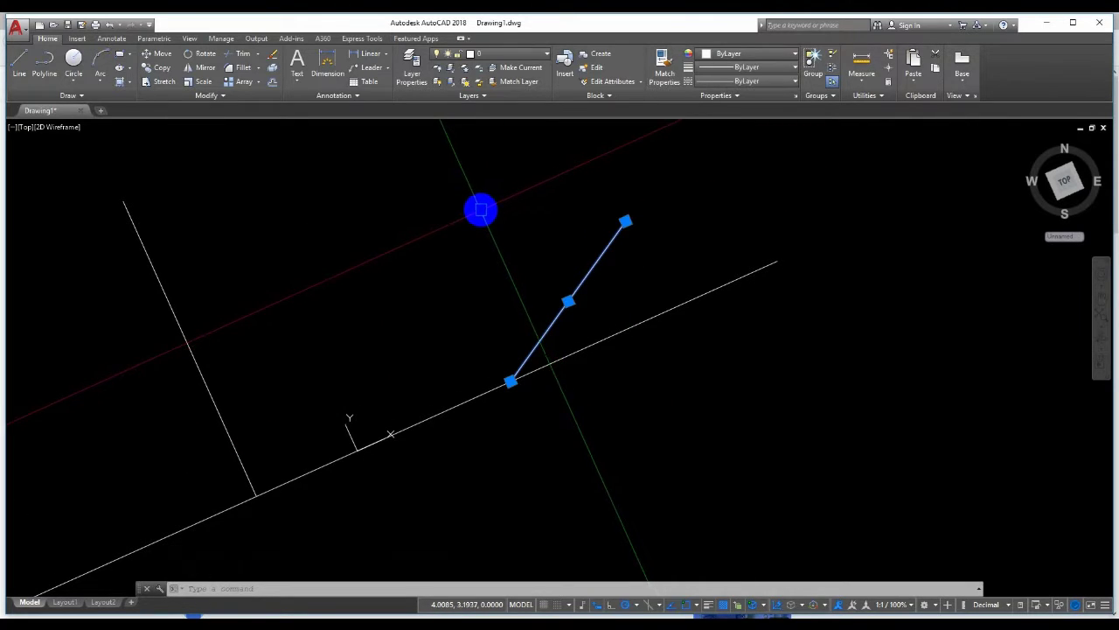
Start an Angular dimension between the short angled line and the inclined line
click(386, 56)
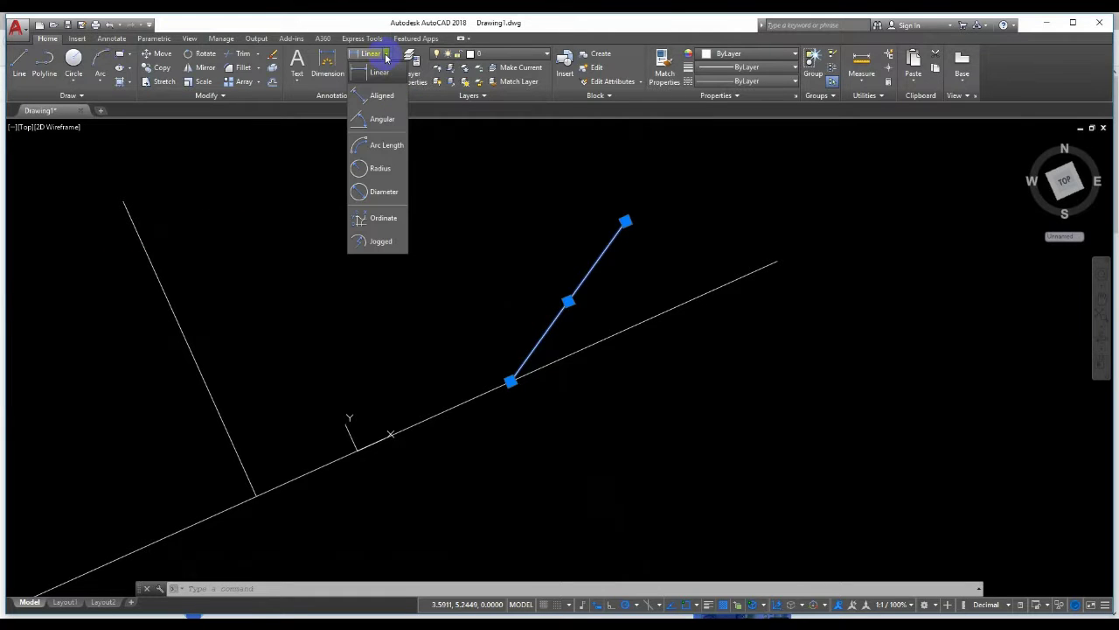
click(373, 116)
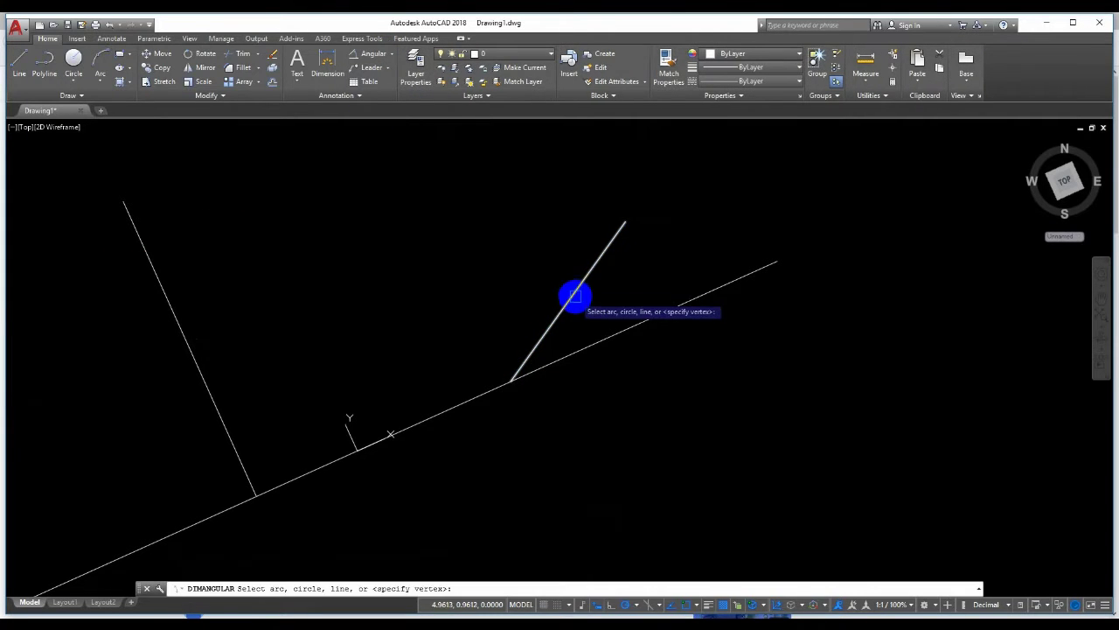
click(574, 292)
click(592, 349)
scroll(600, 303, down, 4)
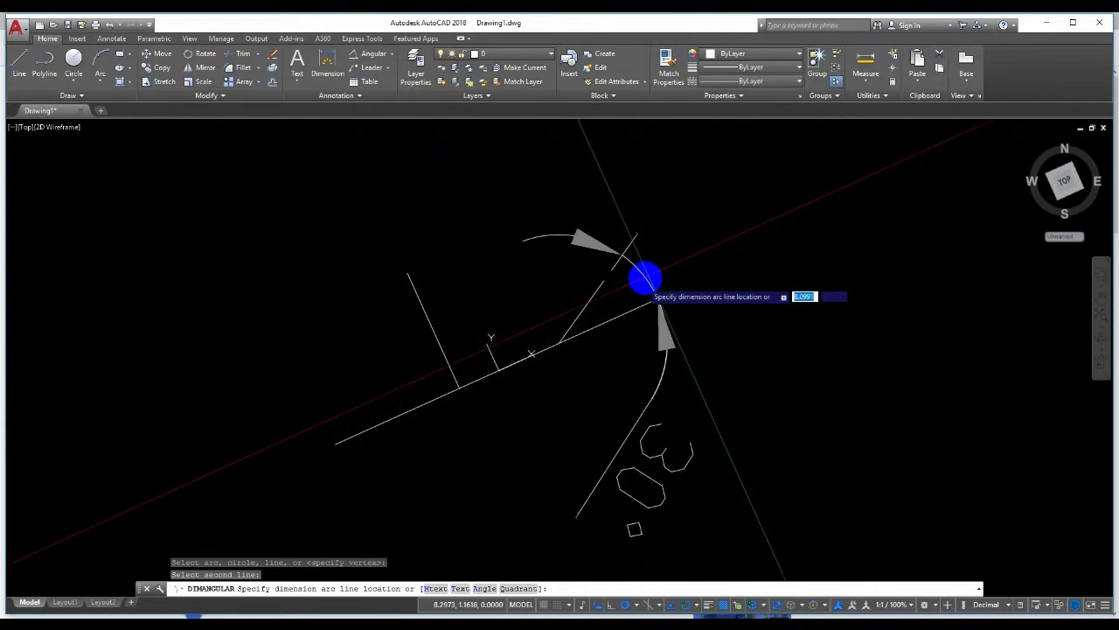
Place the 30° angular dimension, then erase it
click(710, 223)
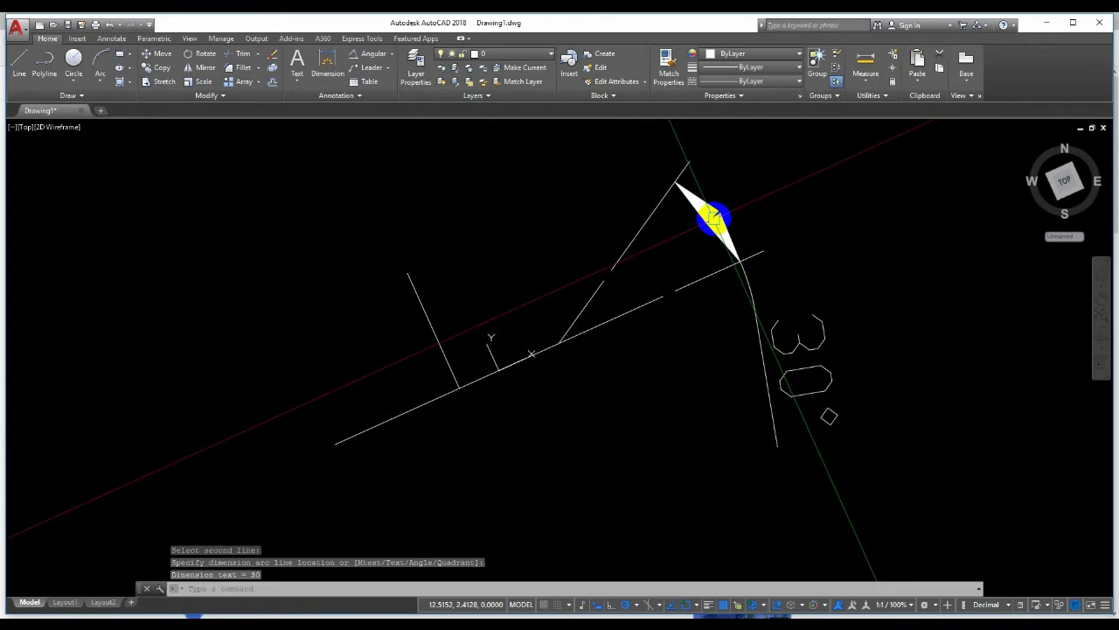
key(ctrl+a)
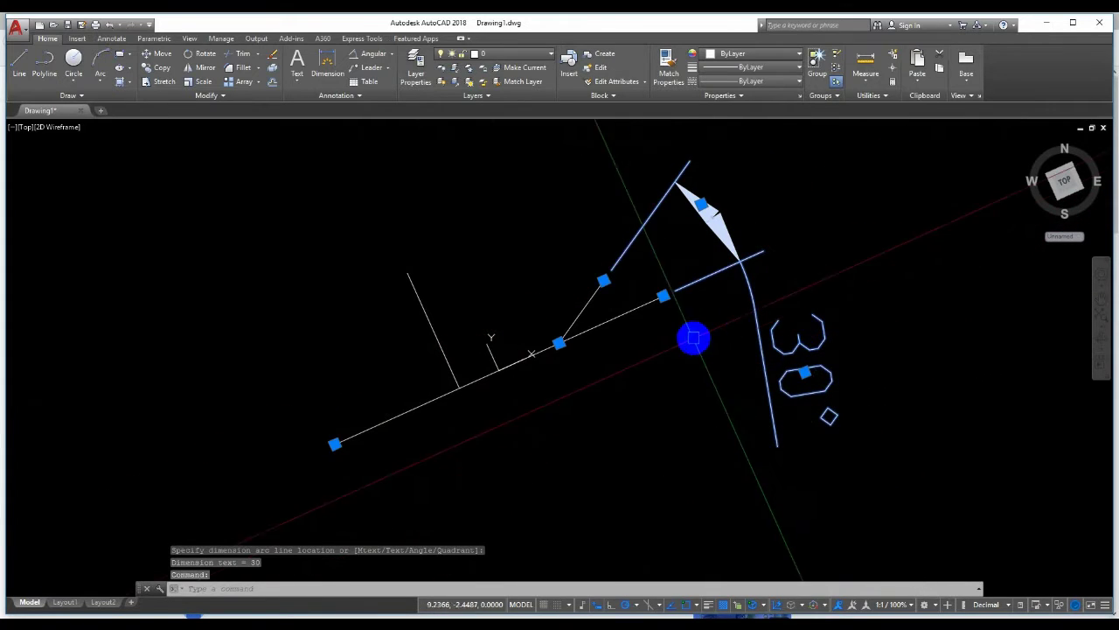
scroll(713, 261, up, 2)
scroll(621, 304, down, 4)
key(Escape)
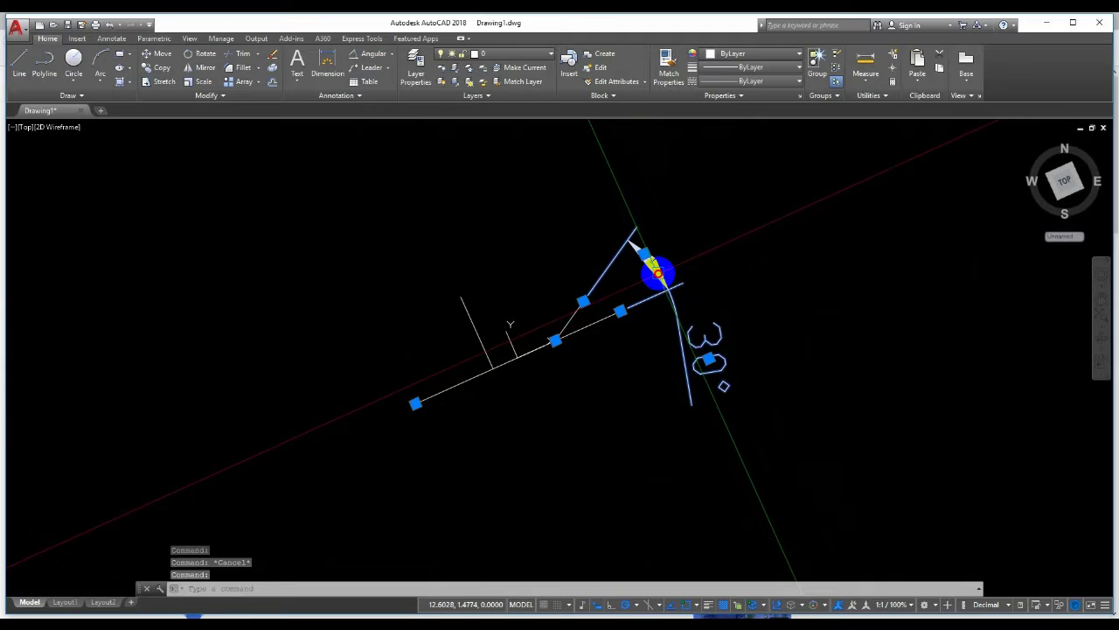
key(Escape)
click(656, 266)
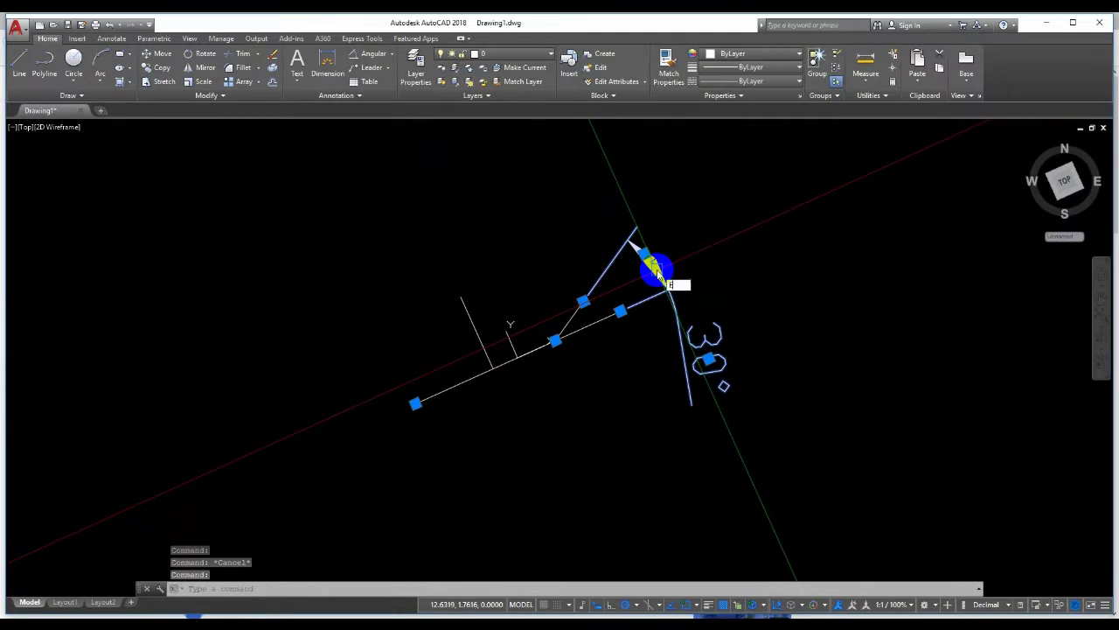
text(e)
key(Return)
scroll(603, 302, up, 2)
click(556, 328)
scroll(560, 315, up, 2)
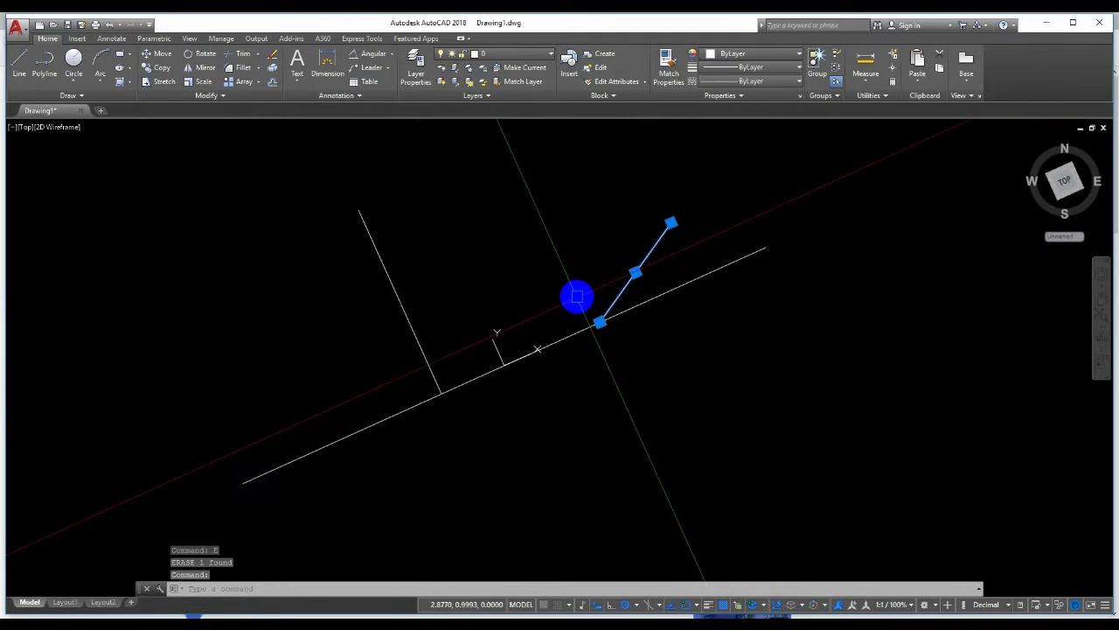
key(Escape)
Draw a 3-unit line at 135° from the angled line's intersection with the inclined line
text(l)
key(Return)
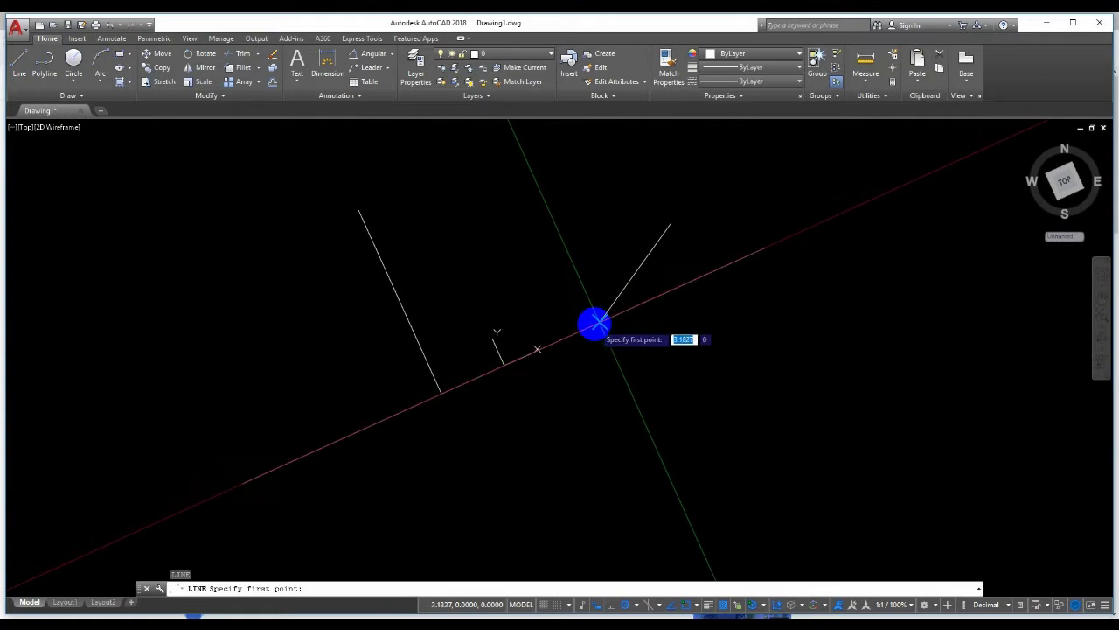
click(600, 323)
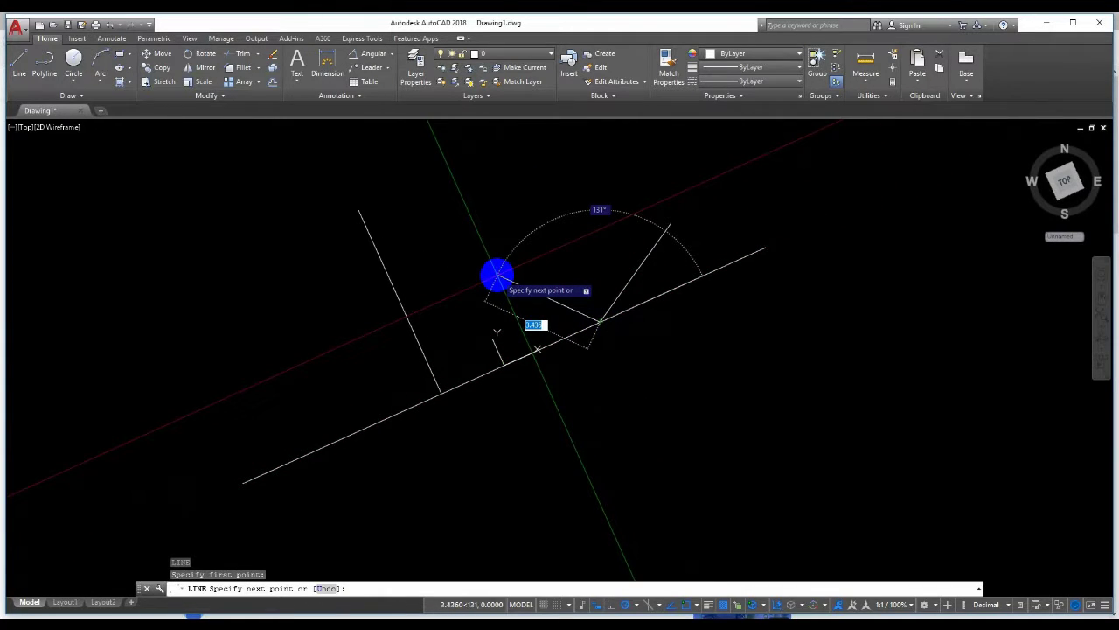
key(BackSpace)
key(Tab)
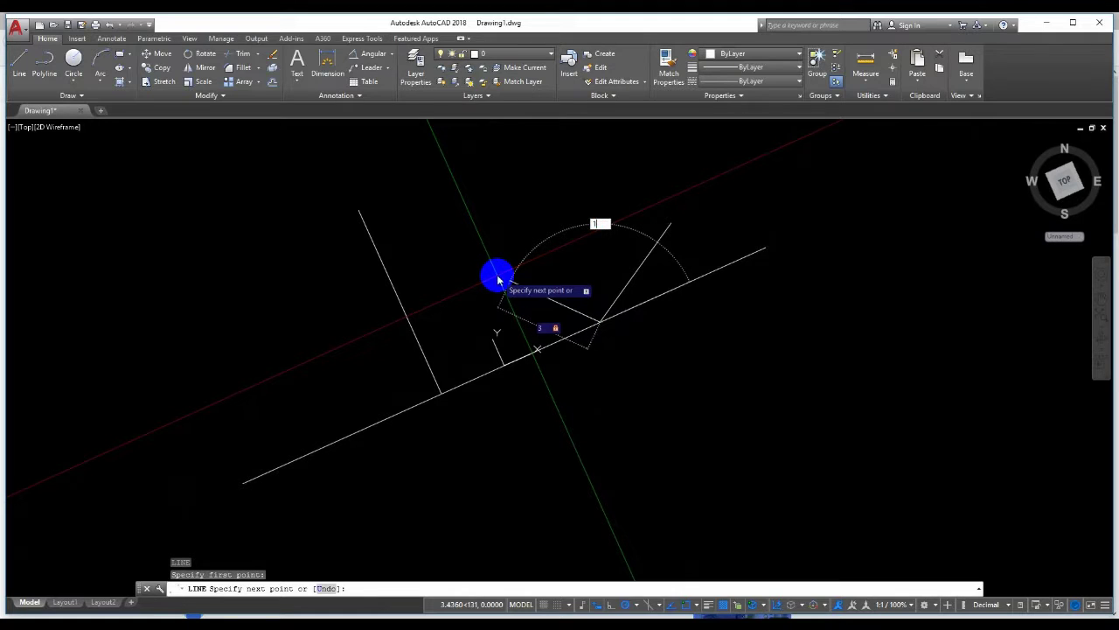
text(35)
key(Return)
key(Escape)
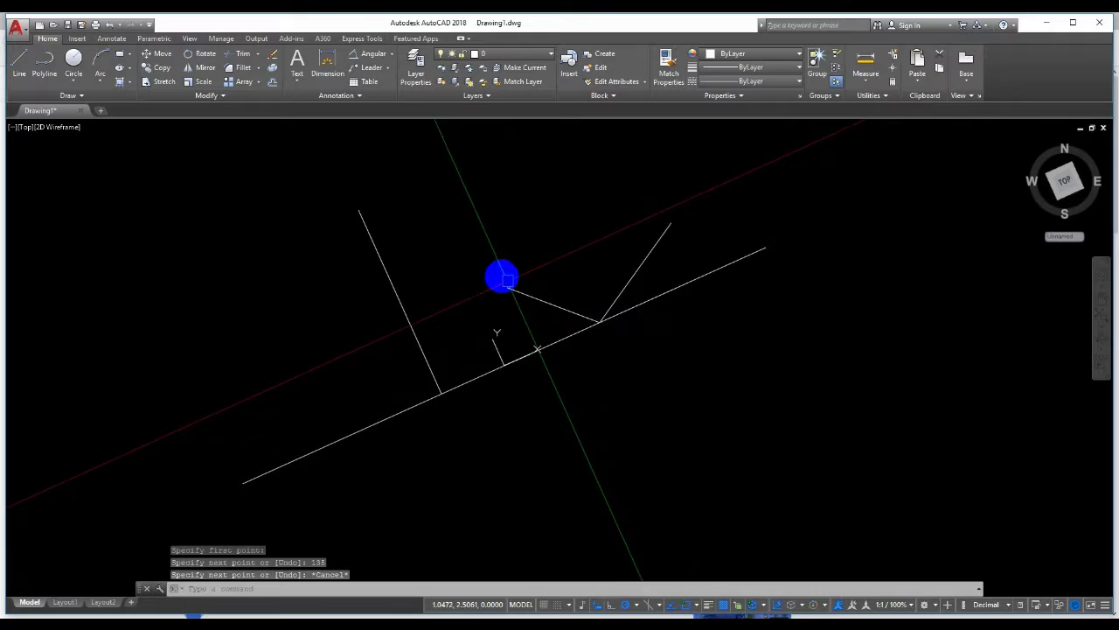
click(569, 311)
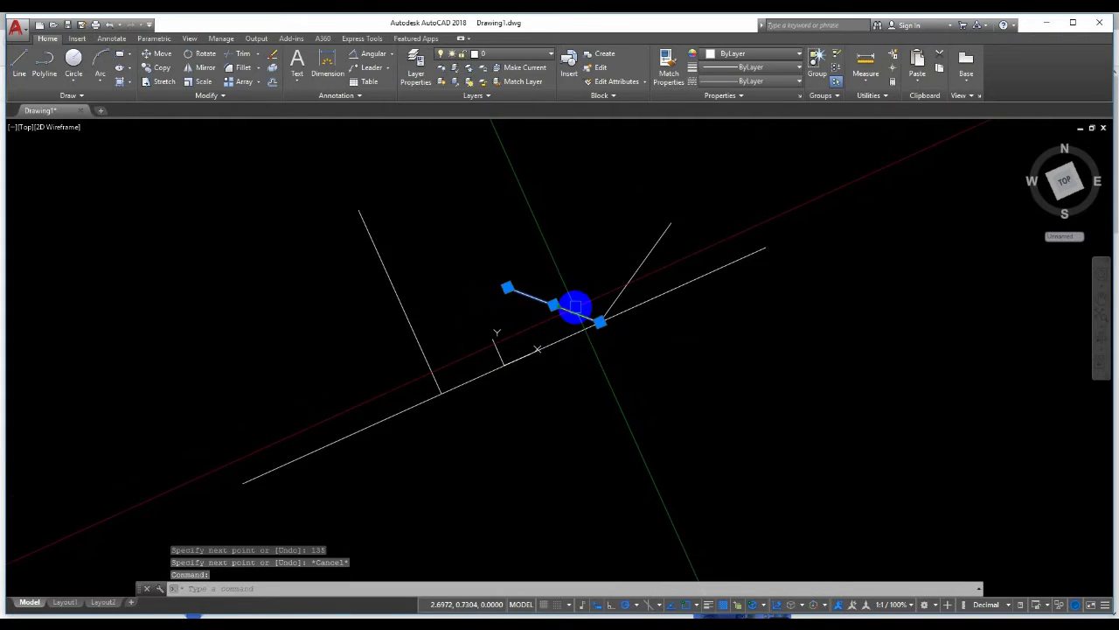
Window-select the zigzag short lines and erase them
key(Escape)
click(573, 310)
key(Escape)
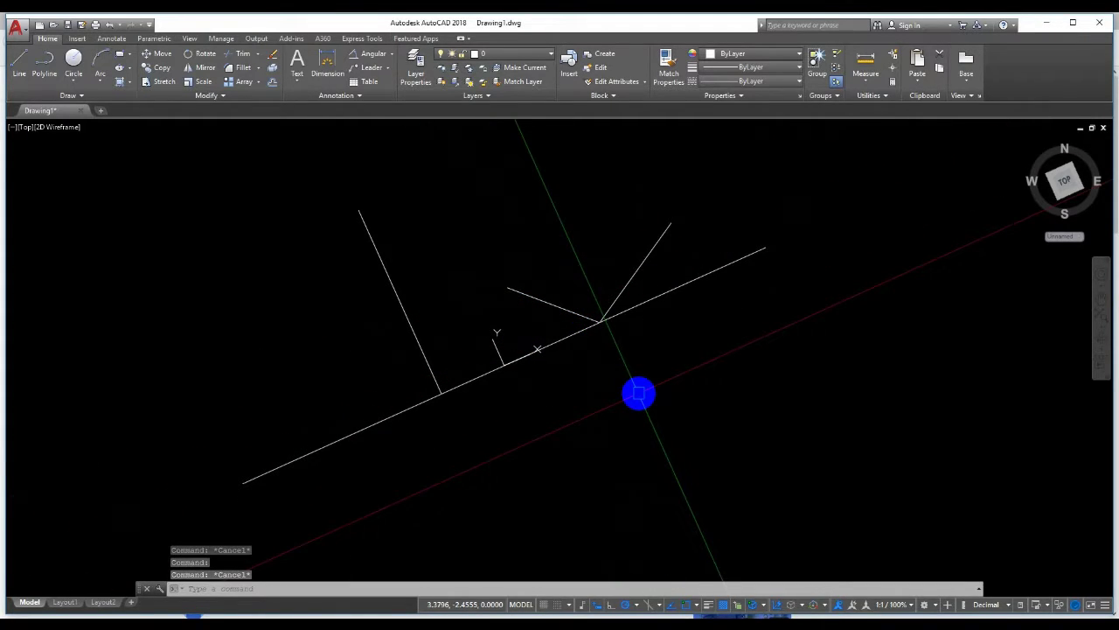
scroll(612, 350, up, 3)
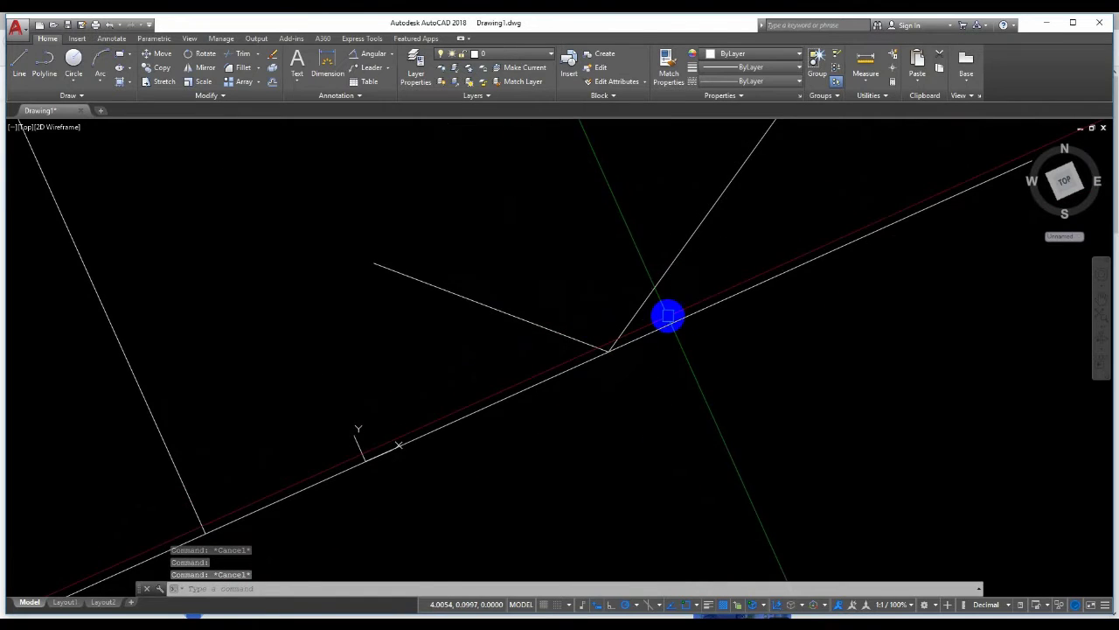
scroll(664, 315, down, 3)
click(584, 282)
text(E)
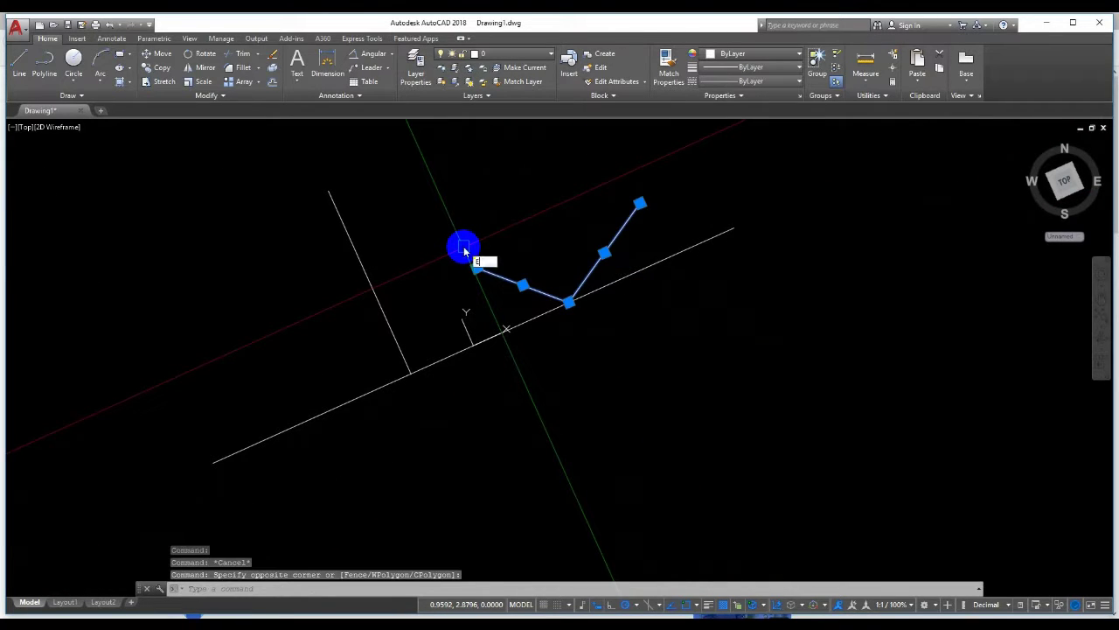
key(Return)
Erase the left perpendicular line, leaving only the inclined line
click(449, 251)
click(326, 319)
key(Delete)
scroll(472, 319, up, 4)
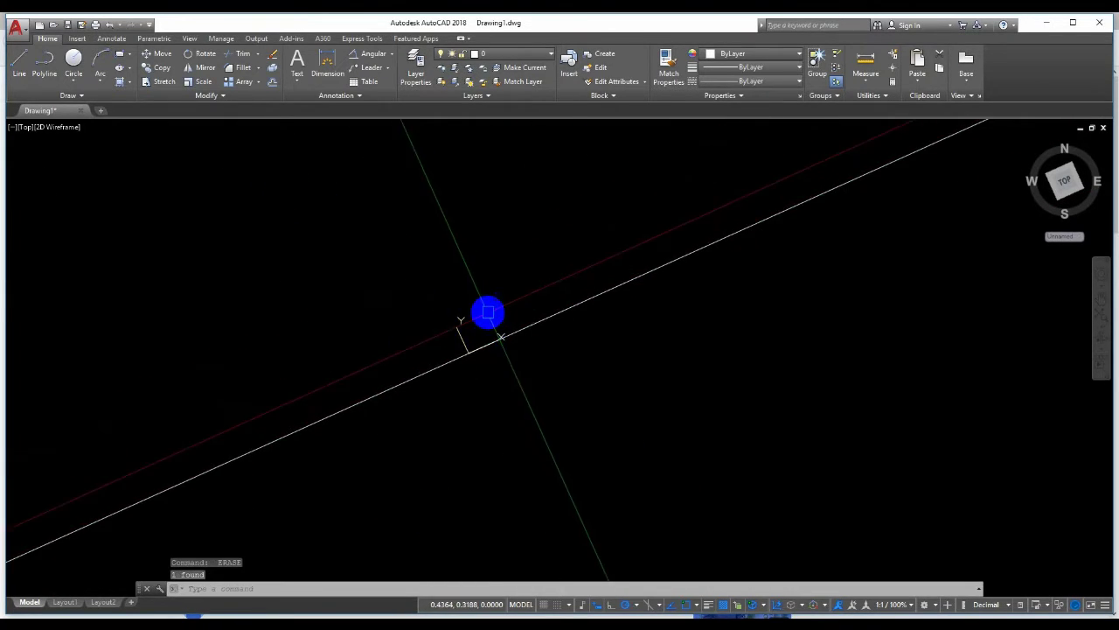
click(407, 300)
click(632, 454)
key(Escape)
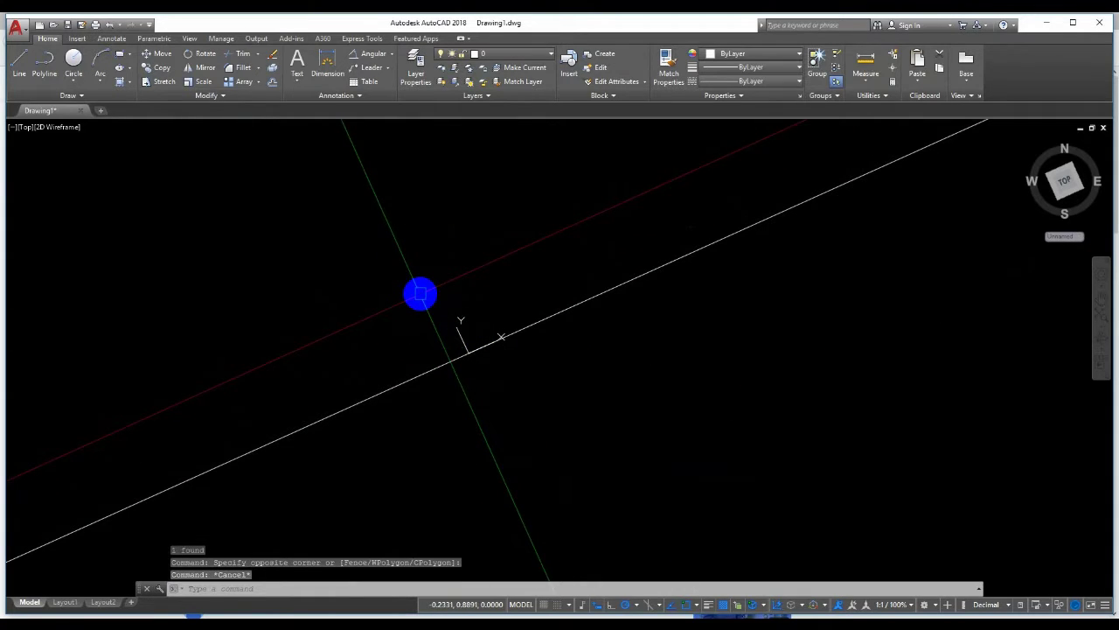
Run UCS with the W option to restore the World coordinate system
text(US)
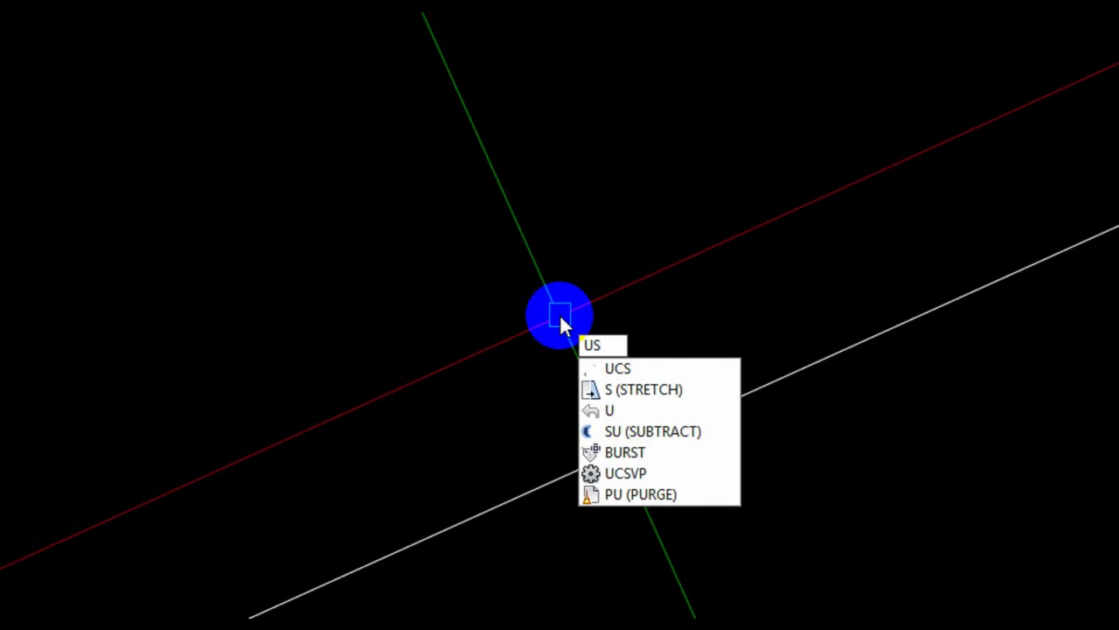
key(BackSpace)
text(CS)
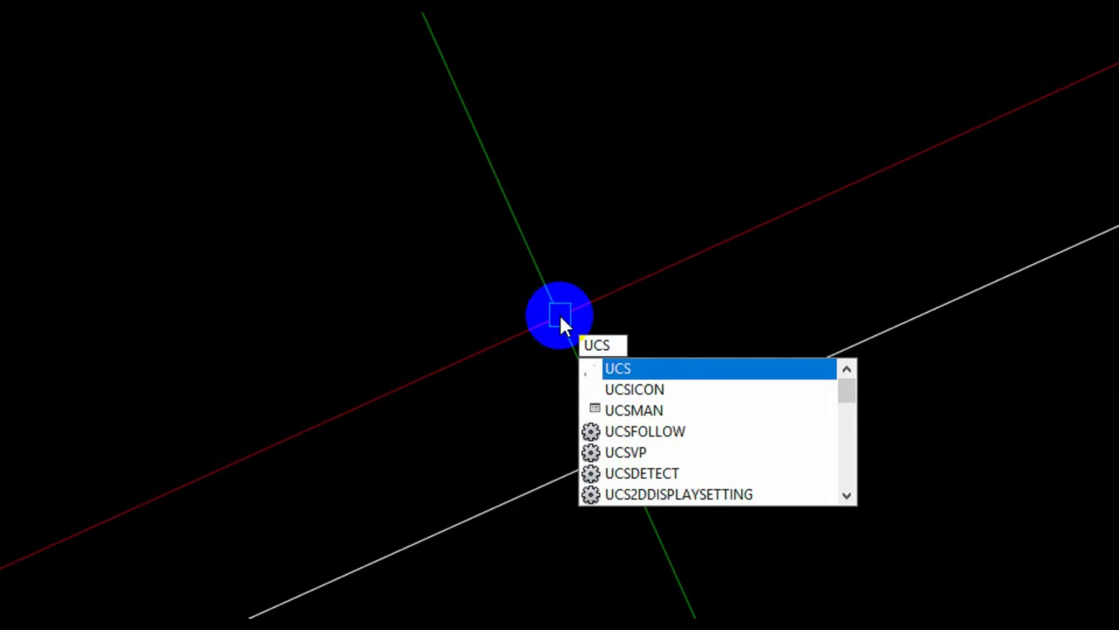
key(Return)
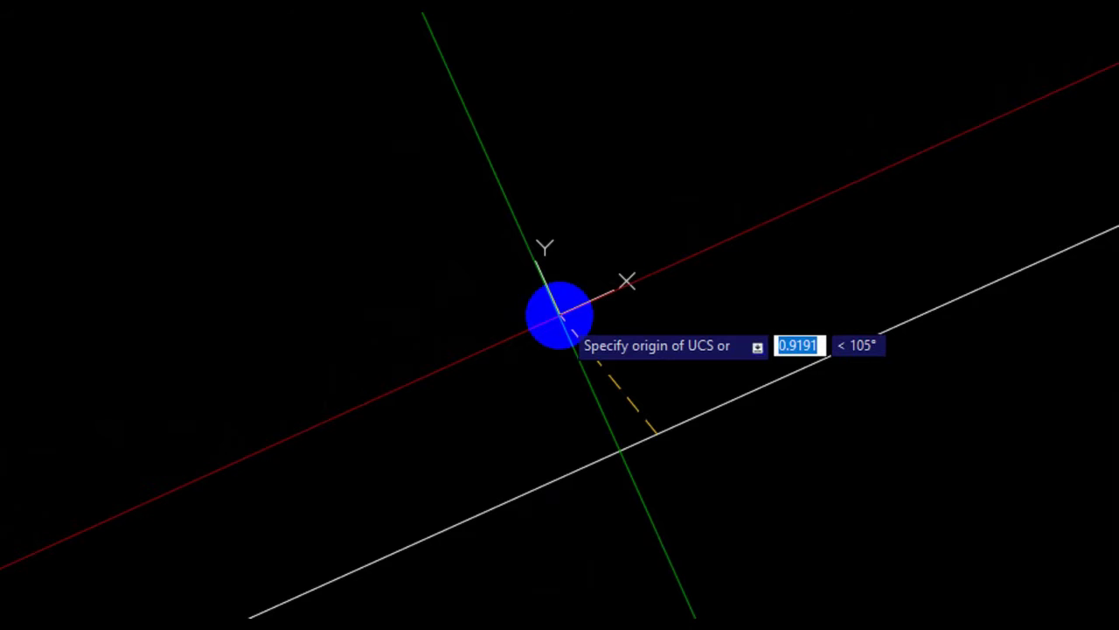
text(W)
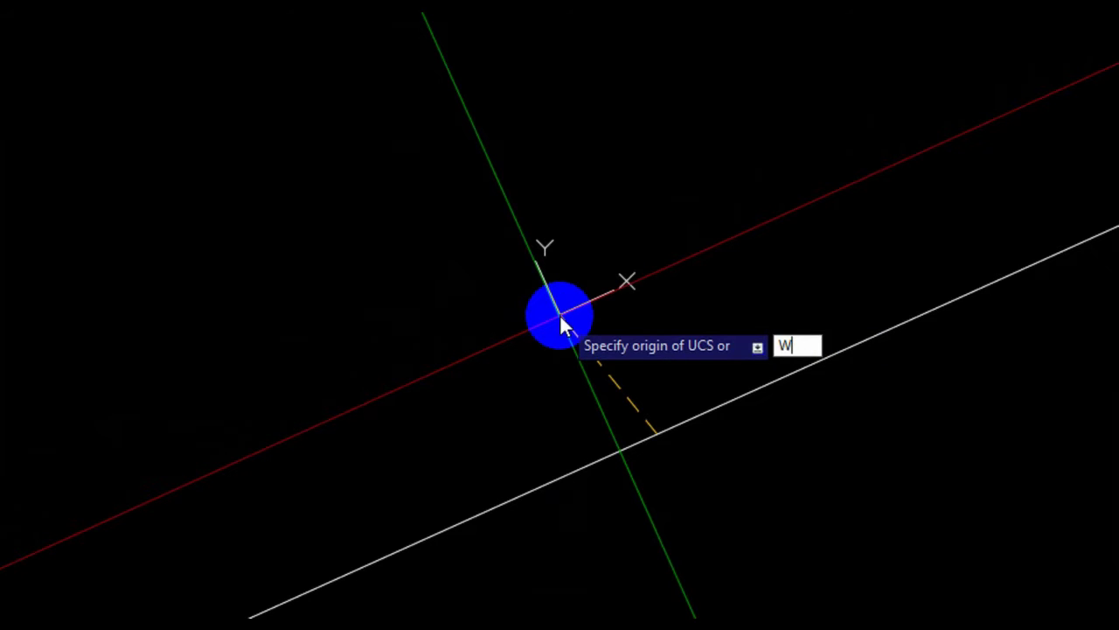
key(Return)
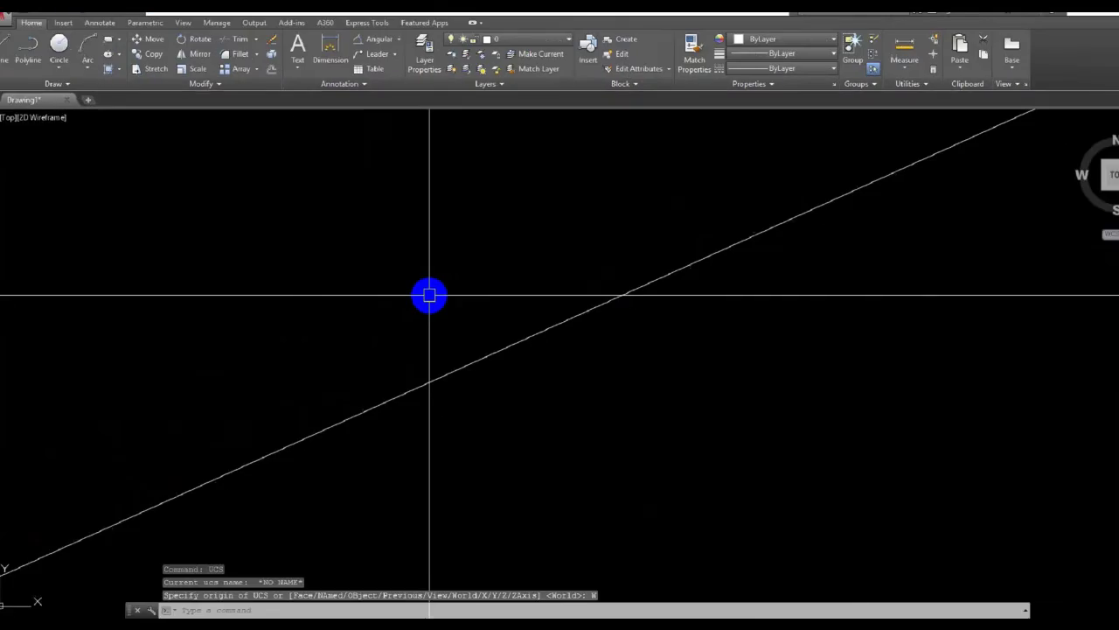
scroll(455, 370, down, 5)
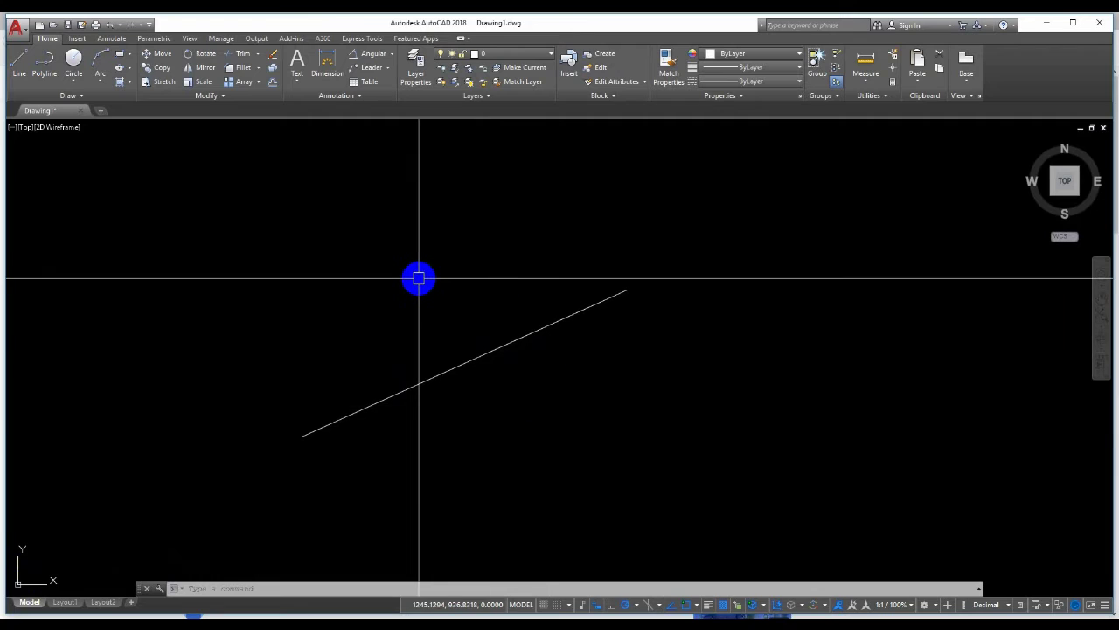
scroll(404, 315, up, 2)
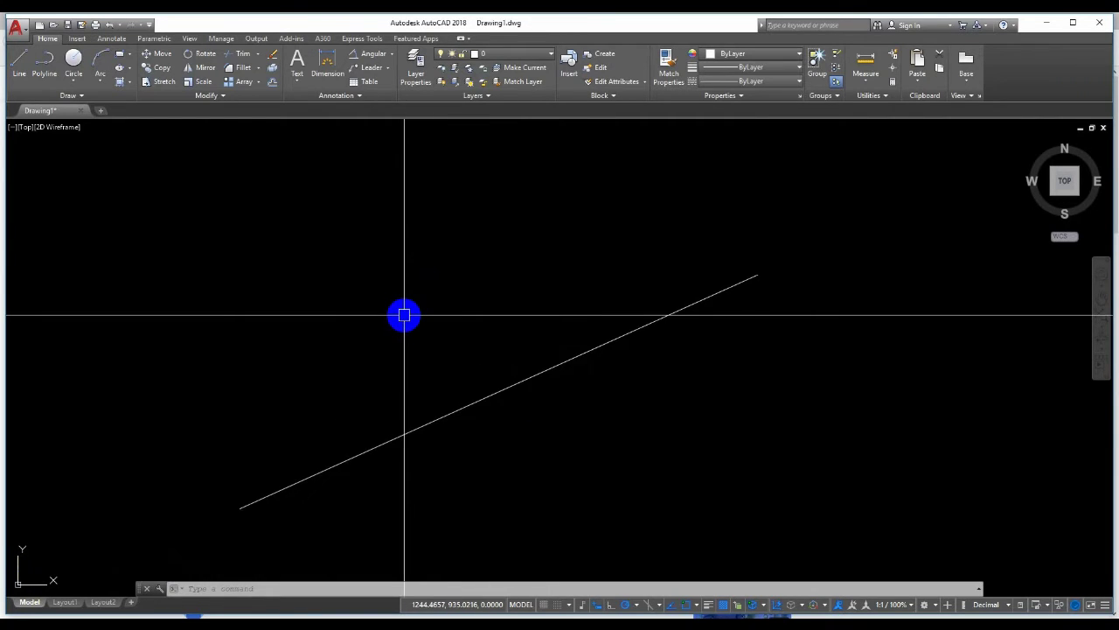
scroll(402, 317, down, 2)
middle_drag(397, 342, 426, 323)
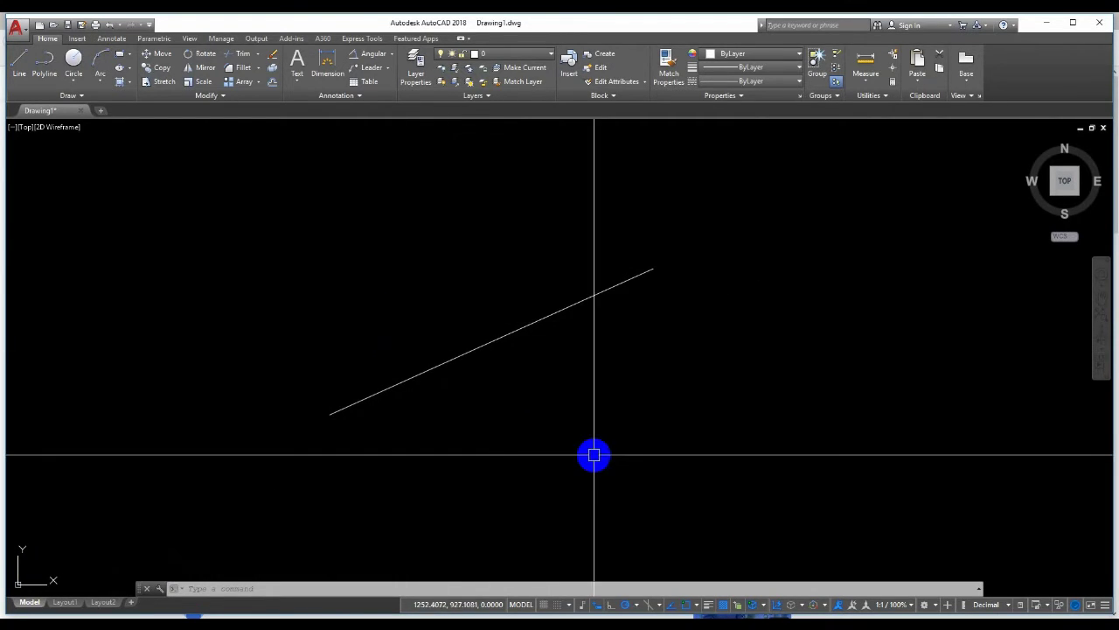
text(UC)
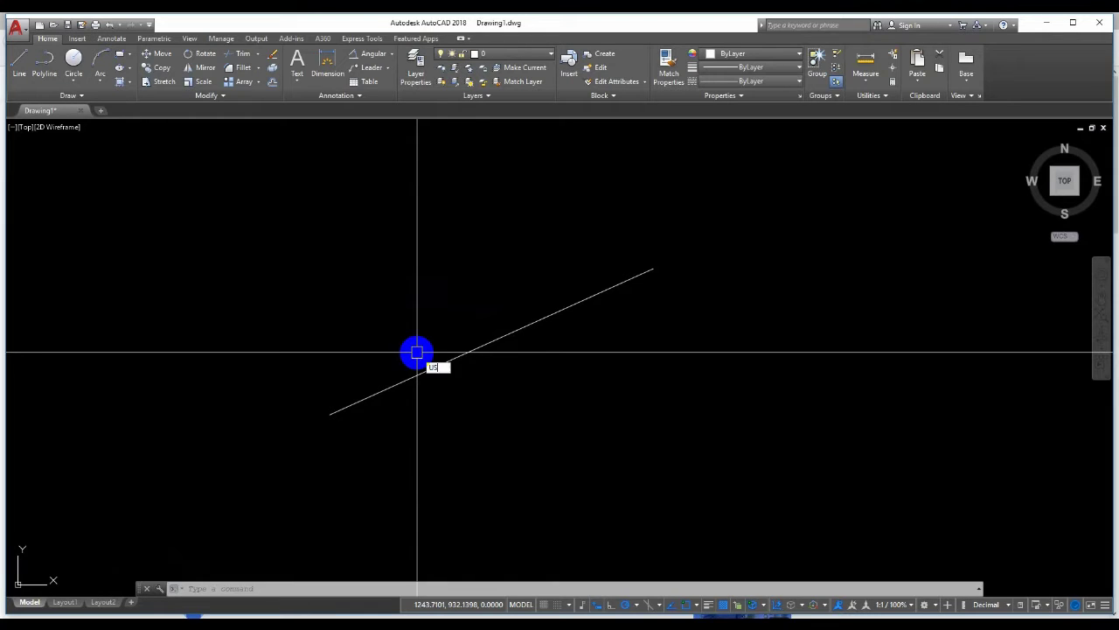
text(S)
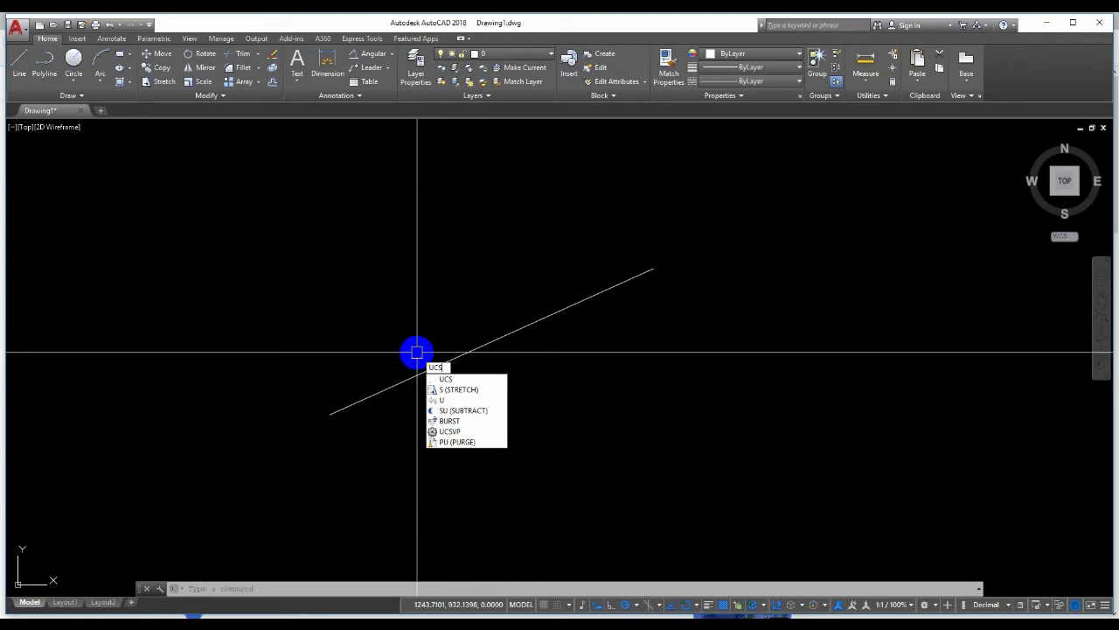
key(Return)
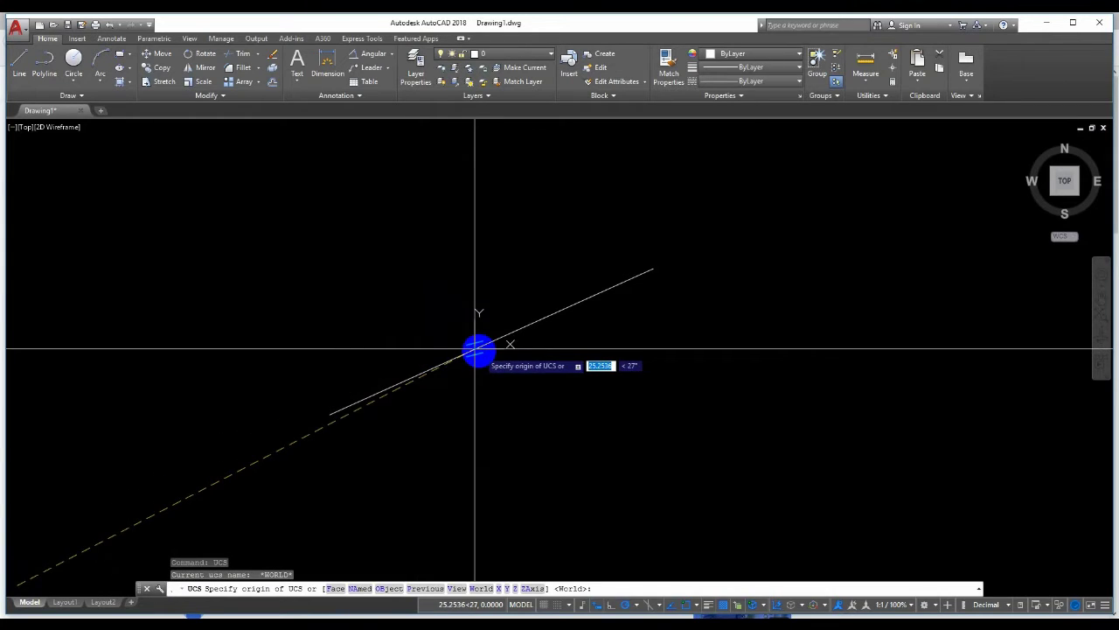
click(475, 349)
click(570, 309)
key(Return)
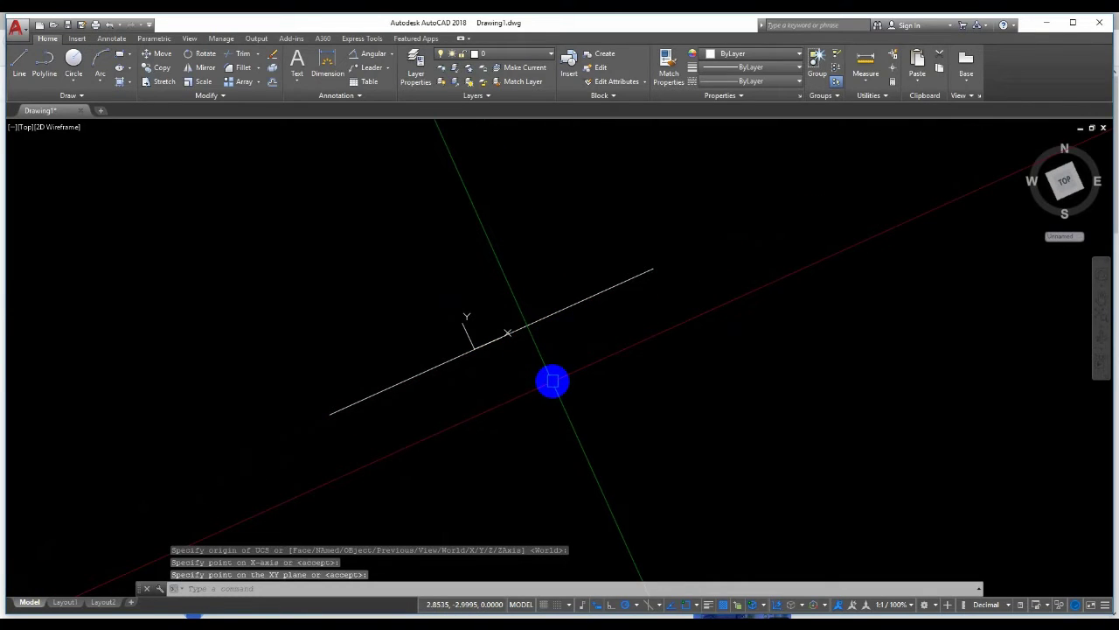
text(UCS)
key(Return)
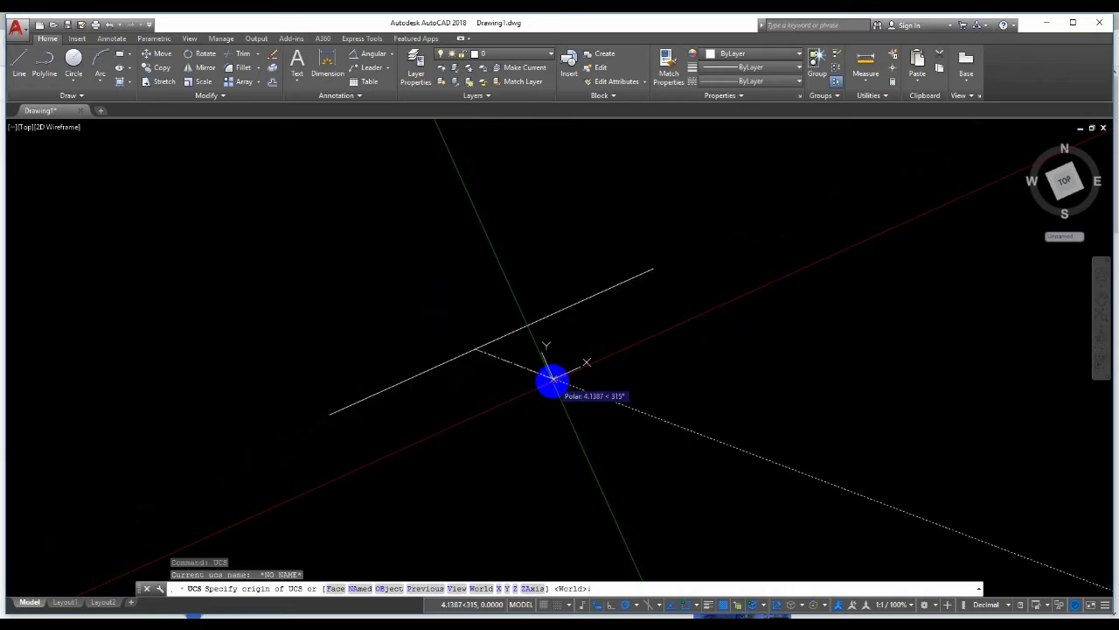
text(W)
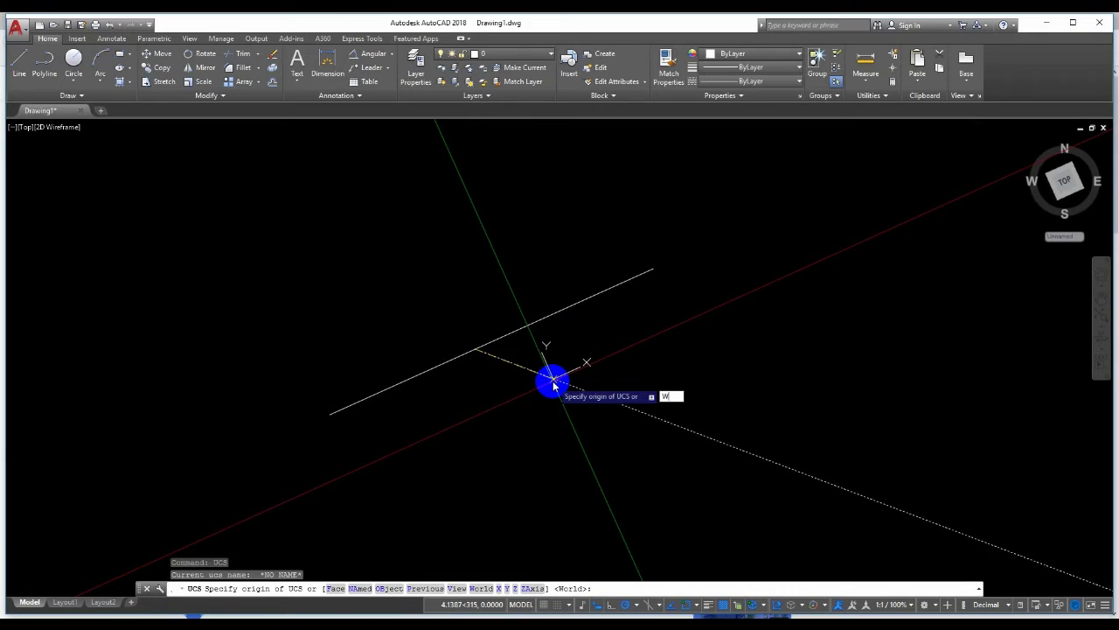
key(Return)
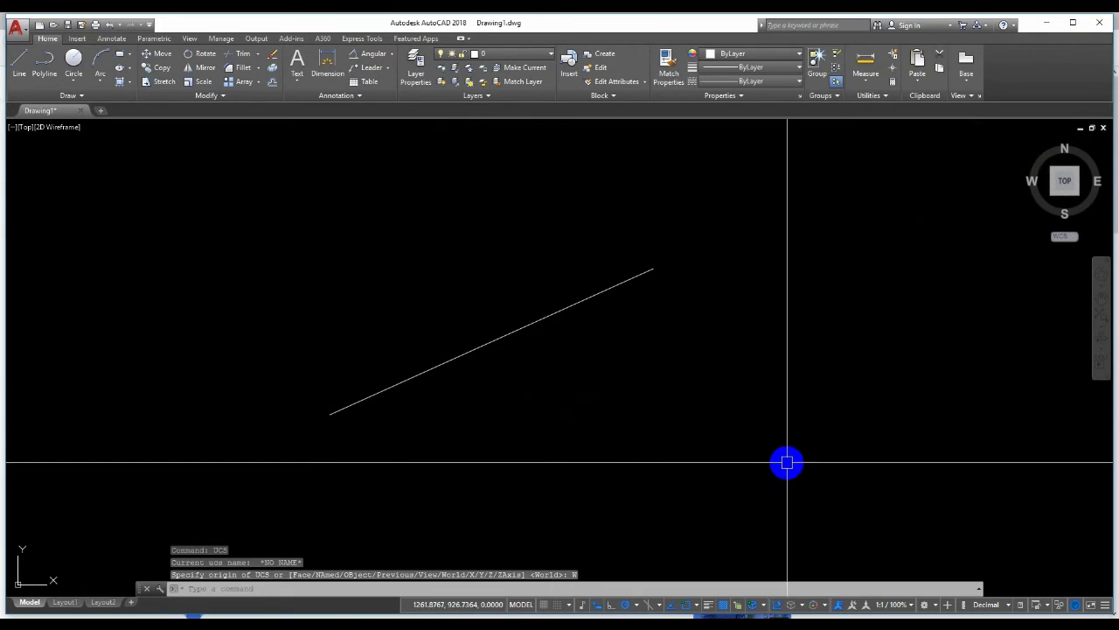